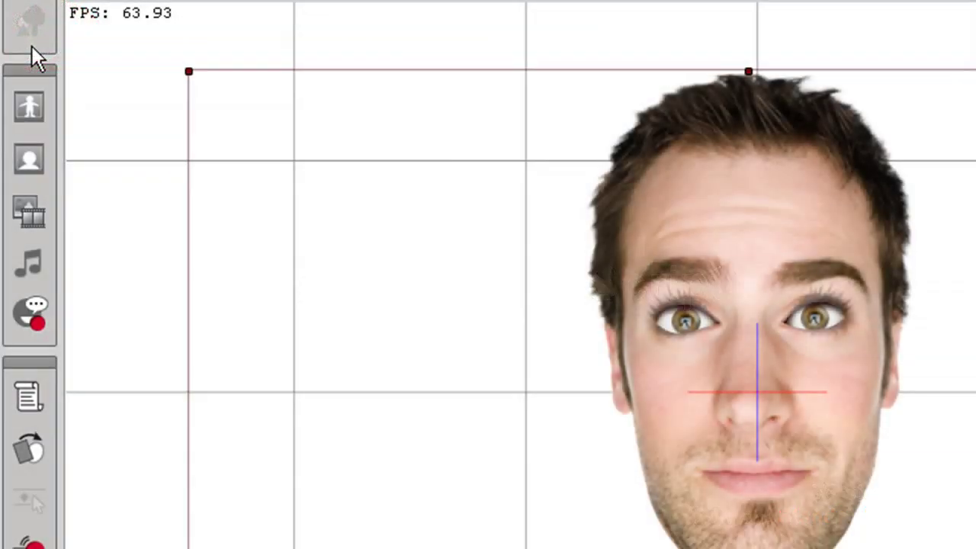
Record a 3.26-second voice clip from the microphone, play it back, and apply it to the character
left_click(43, 316)
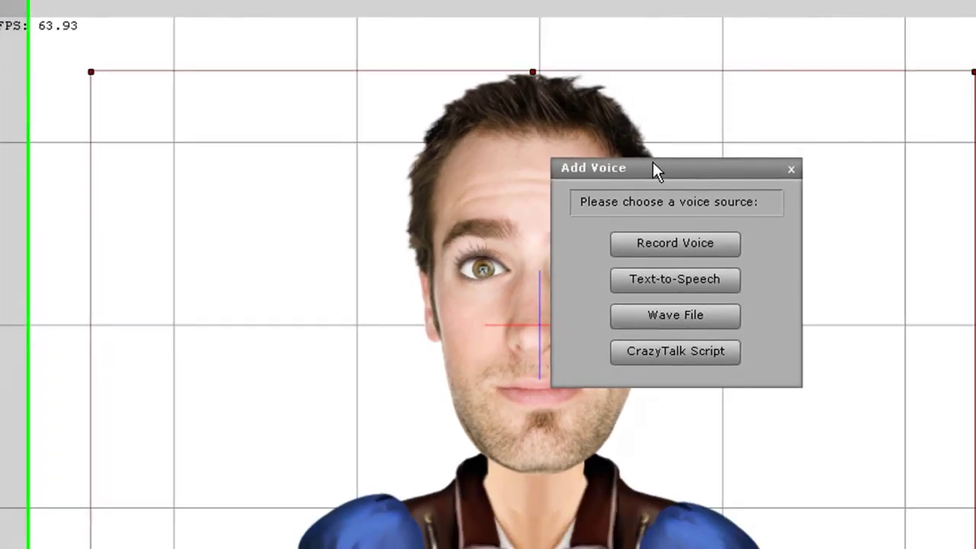
left_click_drag(906, 180, 975, 195)
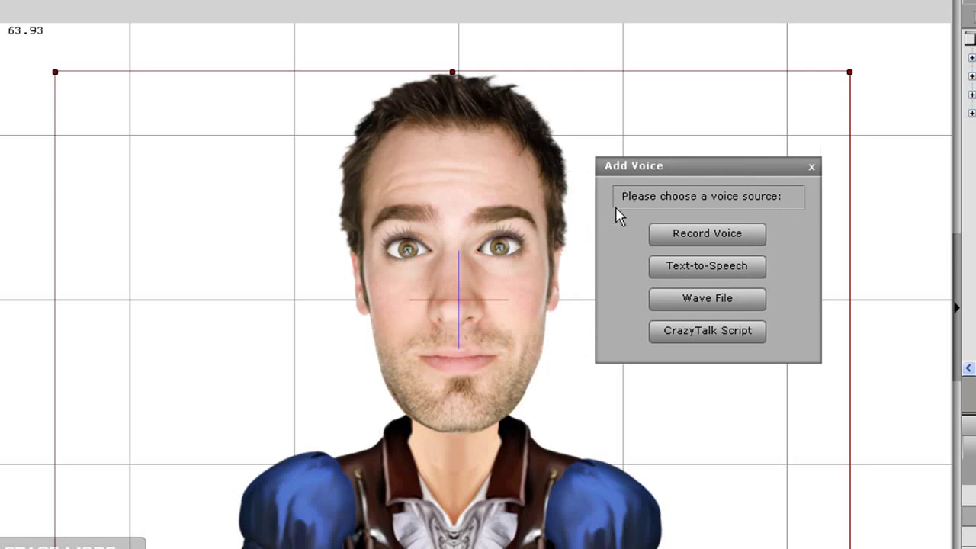
left_click(721, 236)
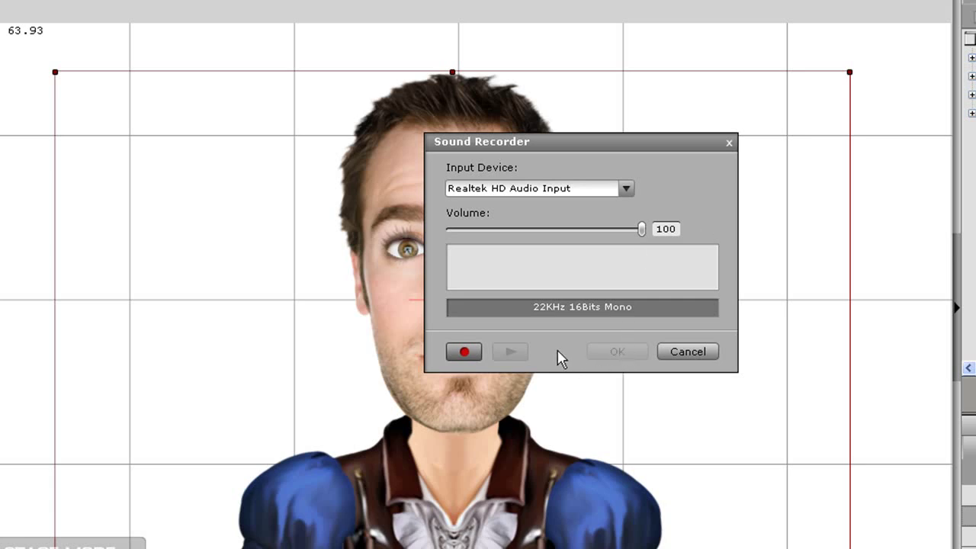
left_click(467, 349)
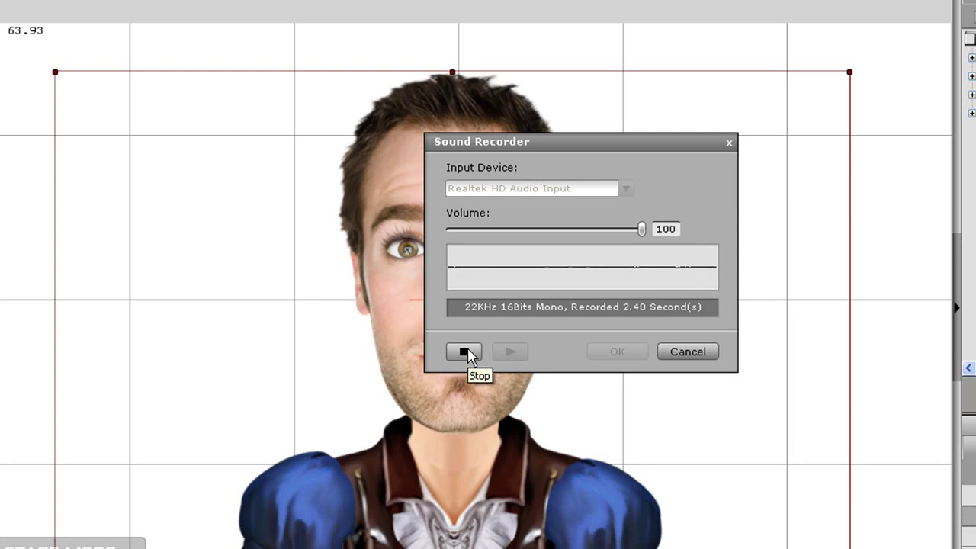
left_click(467, 349)
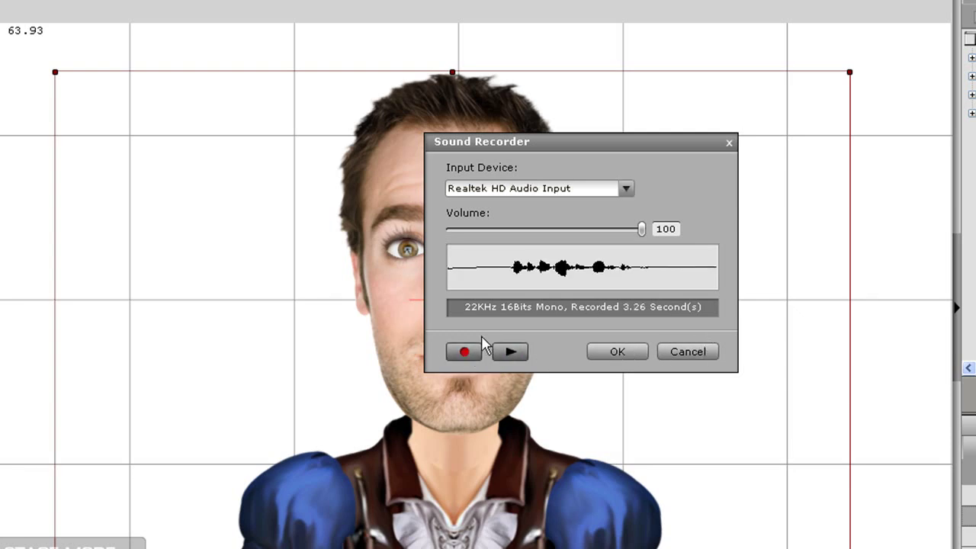
left_click(508, 349)
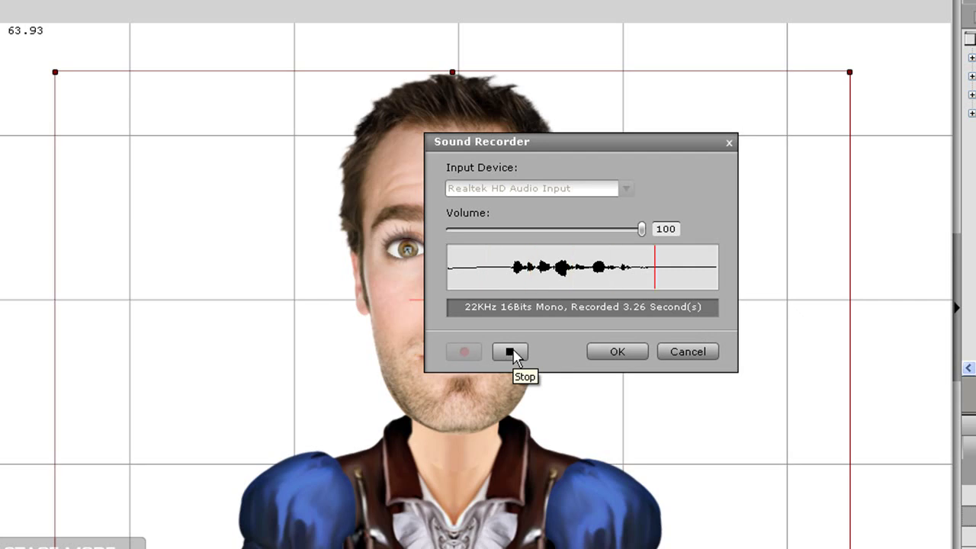
left_click(618, 352)
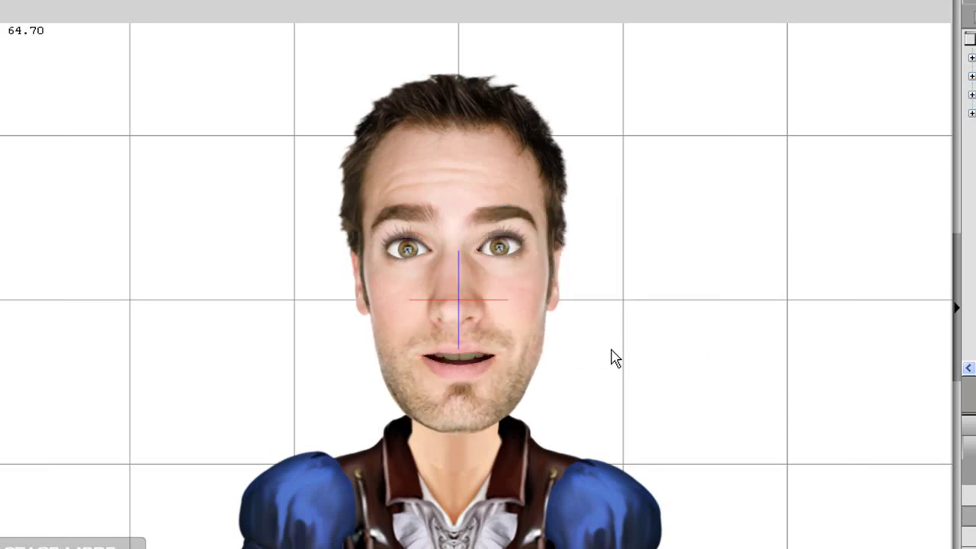
Select the character and show the Bard actor's track in the timeline
left_click(614, 355)
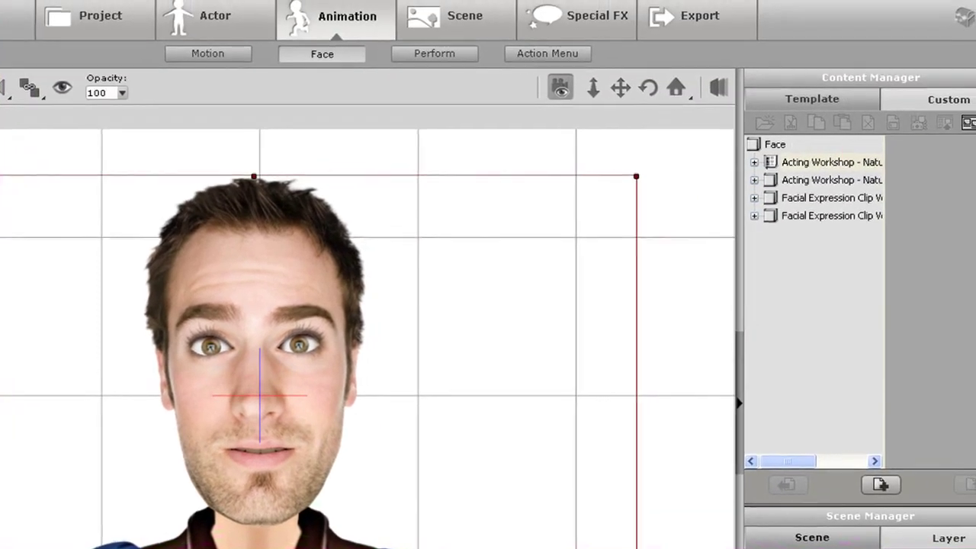
key("F3")
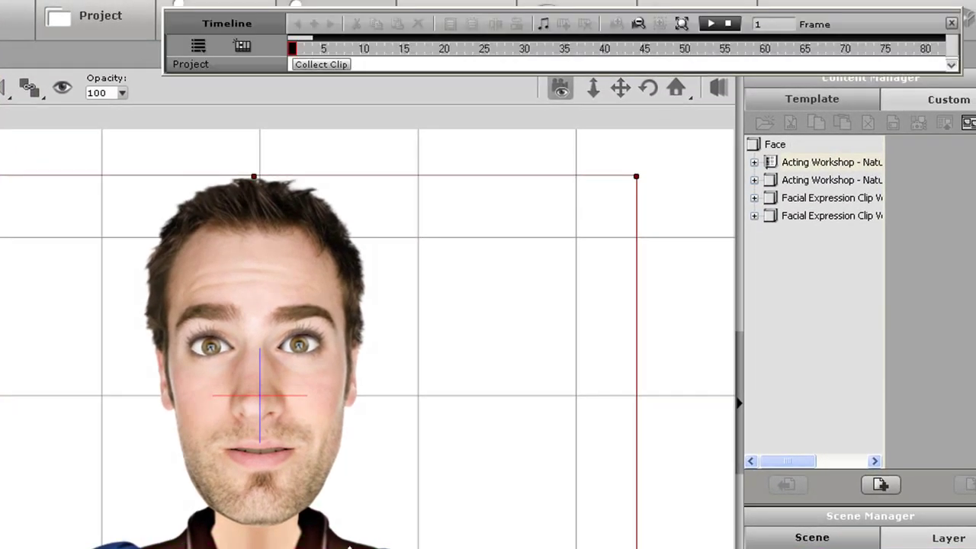
left_click(197, 47)
left_click(201, 112)
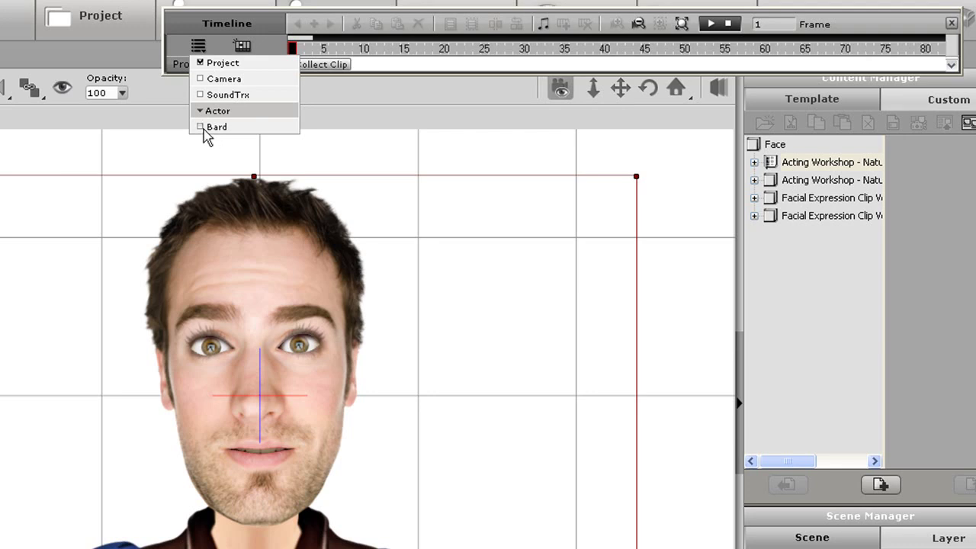
left_click(202, 127)
left_click(259, 23)
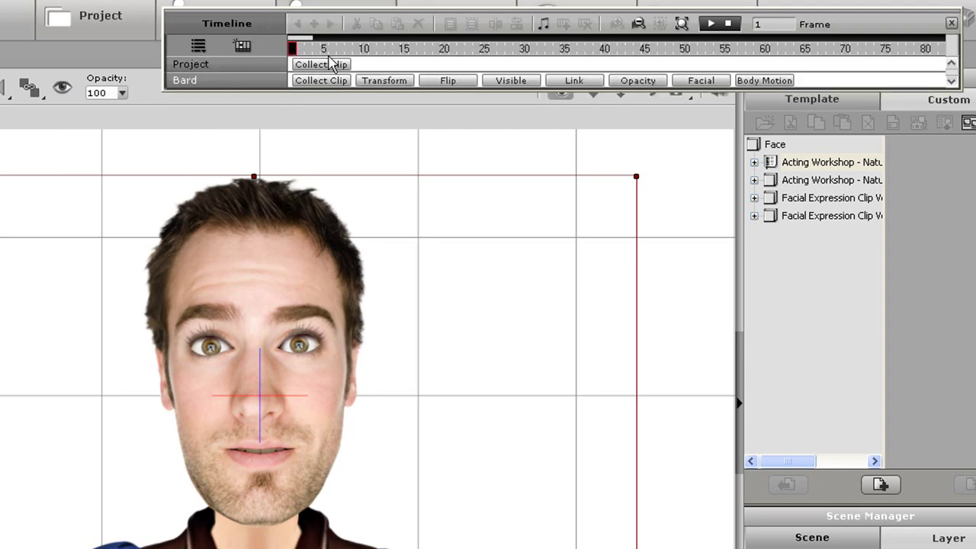
Show Bard's facial tracks, expand the Voice Clip, zoom out, and make the Voice row tall
left_click(697, 81)
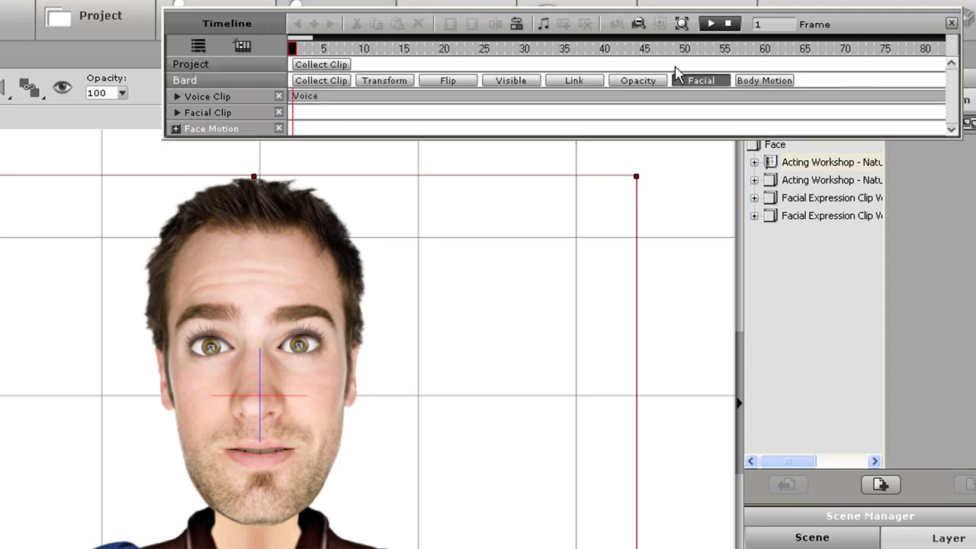
left_click(177, 98)
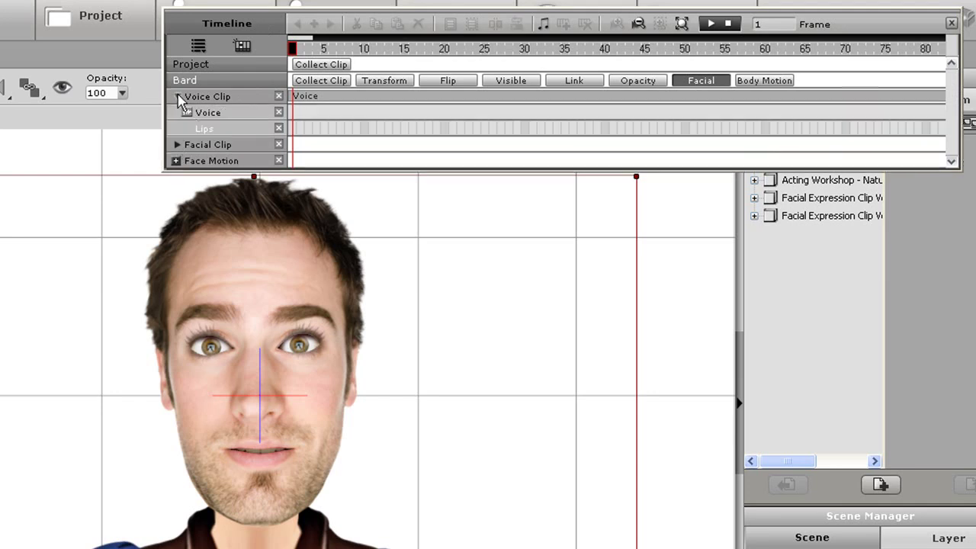
left_click(390, 105)
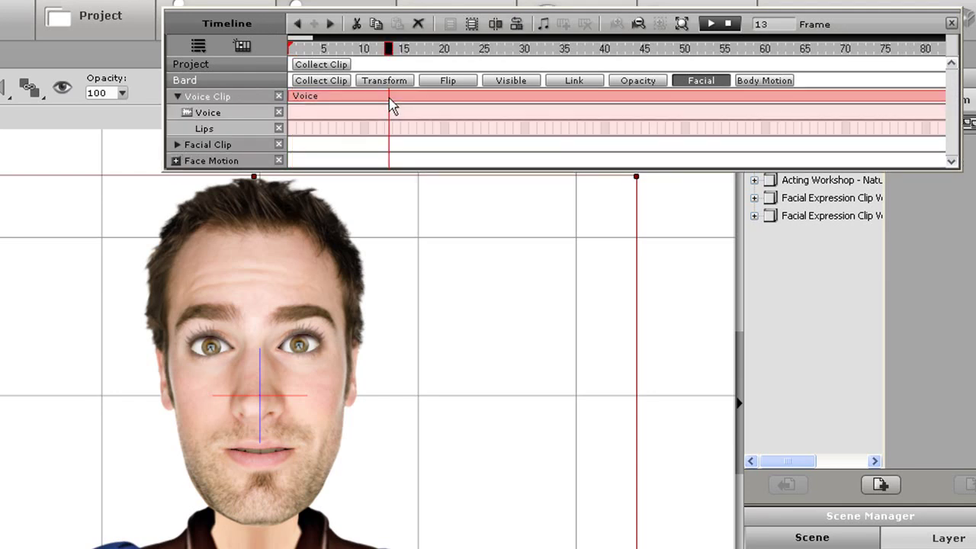
left_click_drag(314, 36, 326, 36)
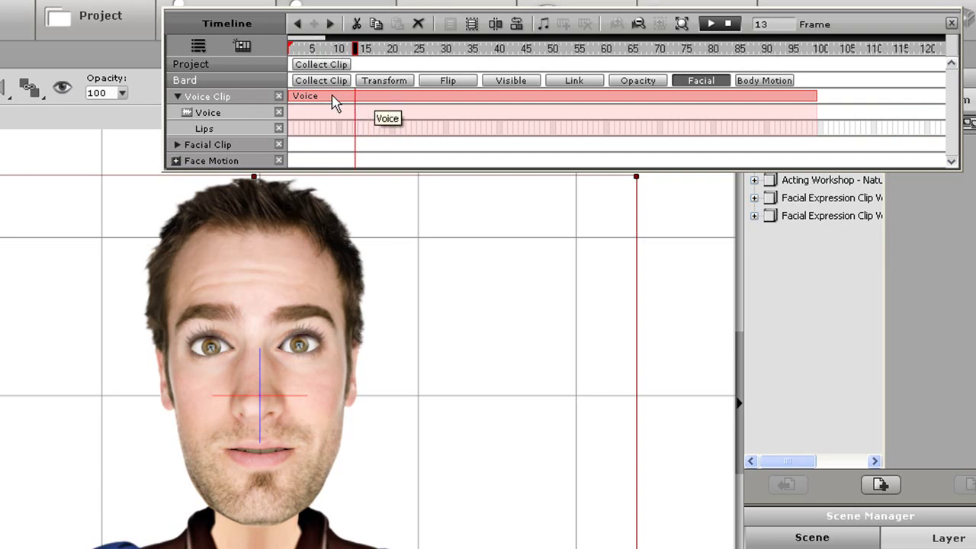
left_click(186, 113)
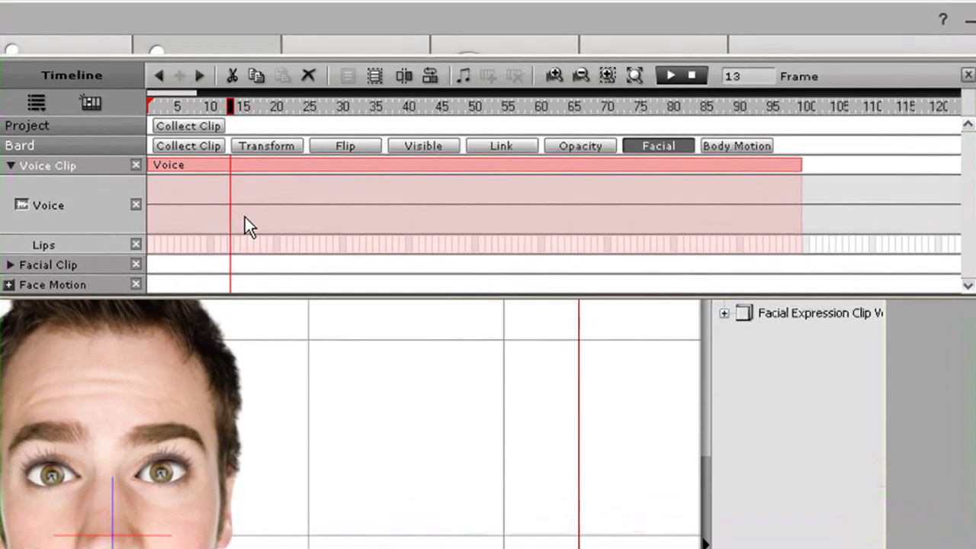
Ungroup the Voice clip to expose its lip keys and preview the lip-sync
left_click(228, 215)
left_click(223, 163)
right_click(231, 164)
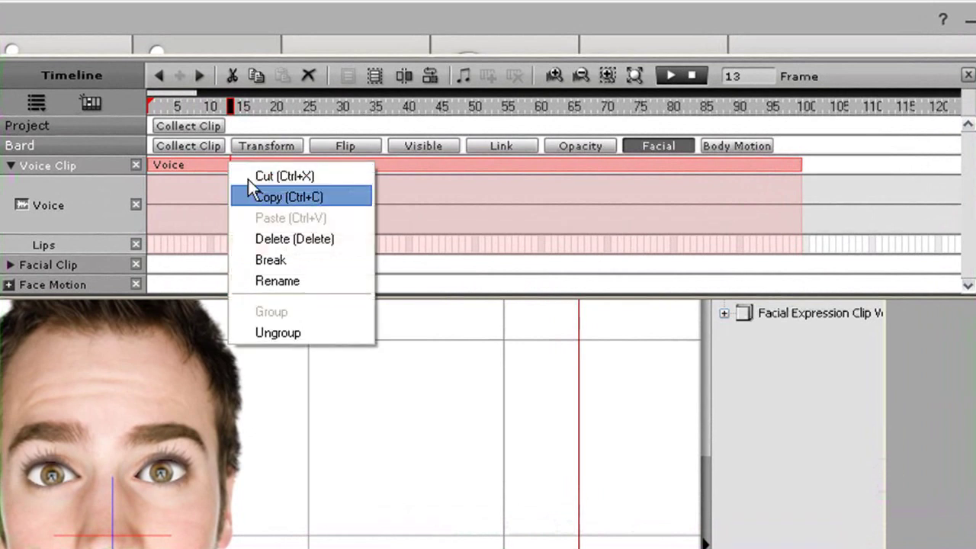
left_click(281, 332)
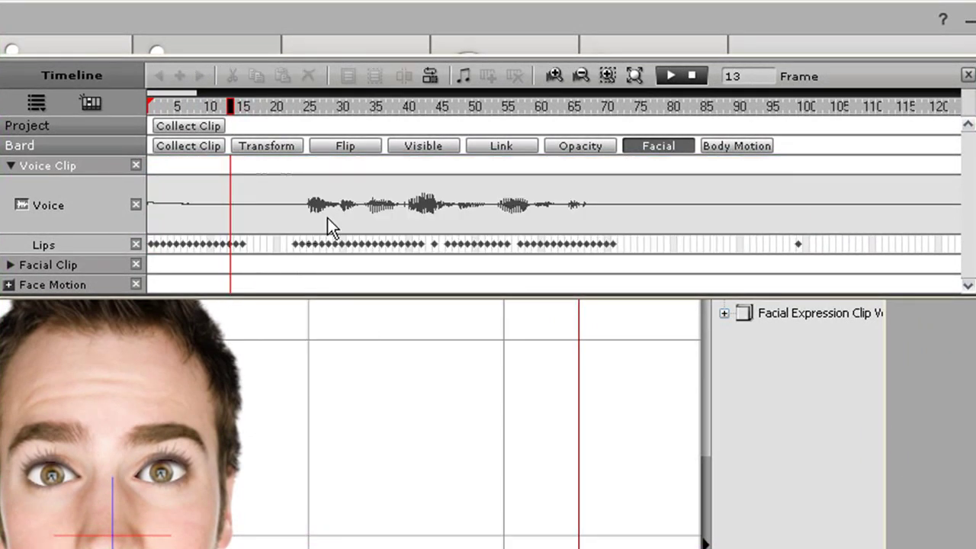
left_click(154, 246)
key("space")
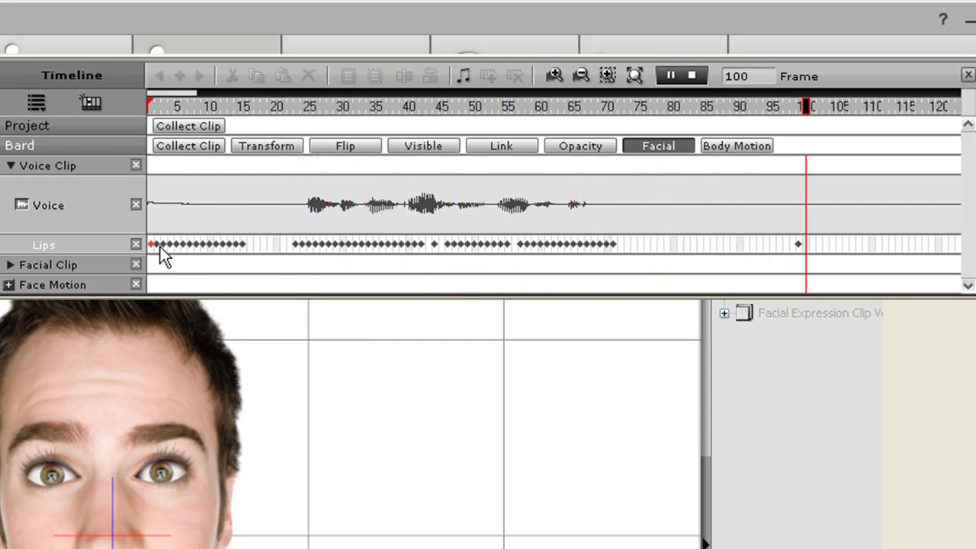
key("space")
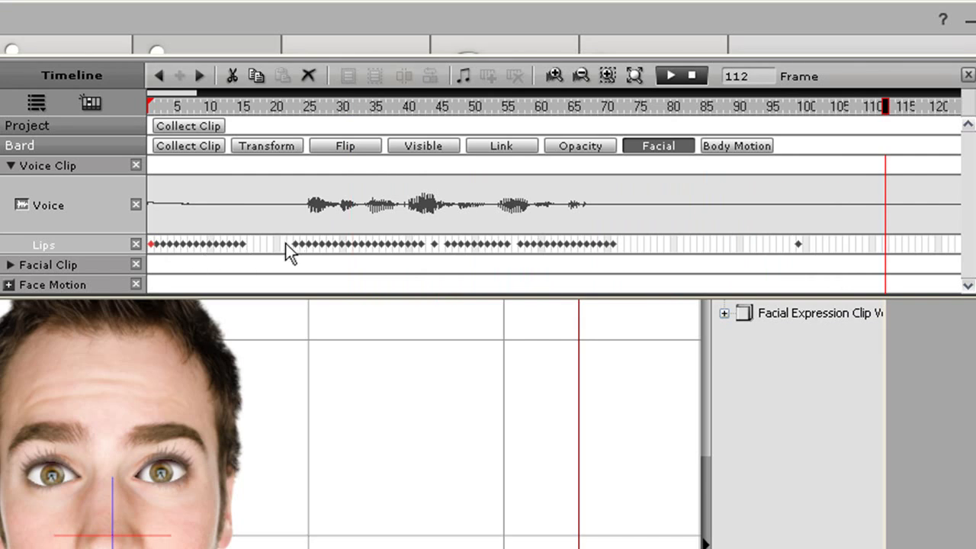
Collapse the Voice row and delete the voice clip with its lip keys
left_click(26, 206)
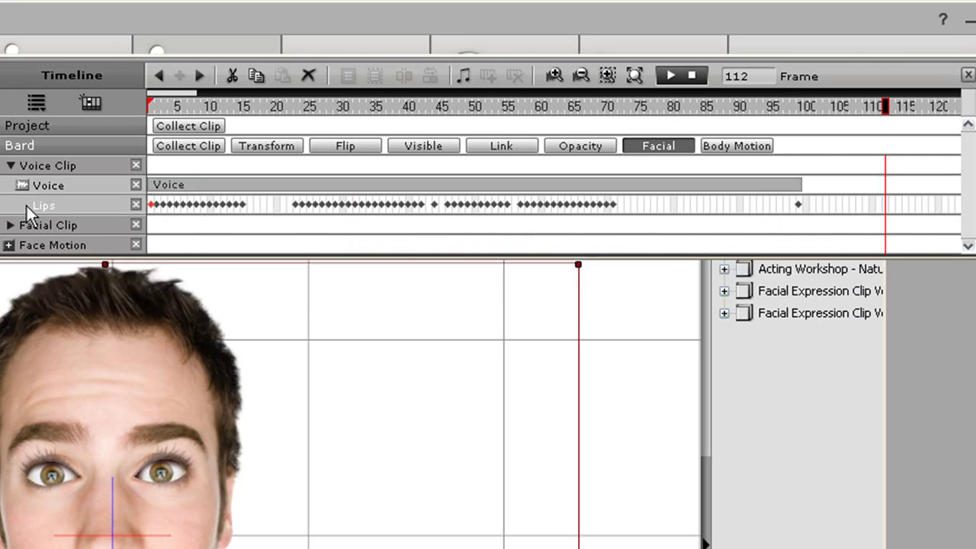
left_click(364, 186)
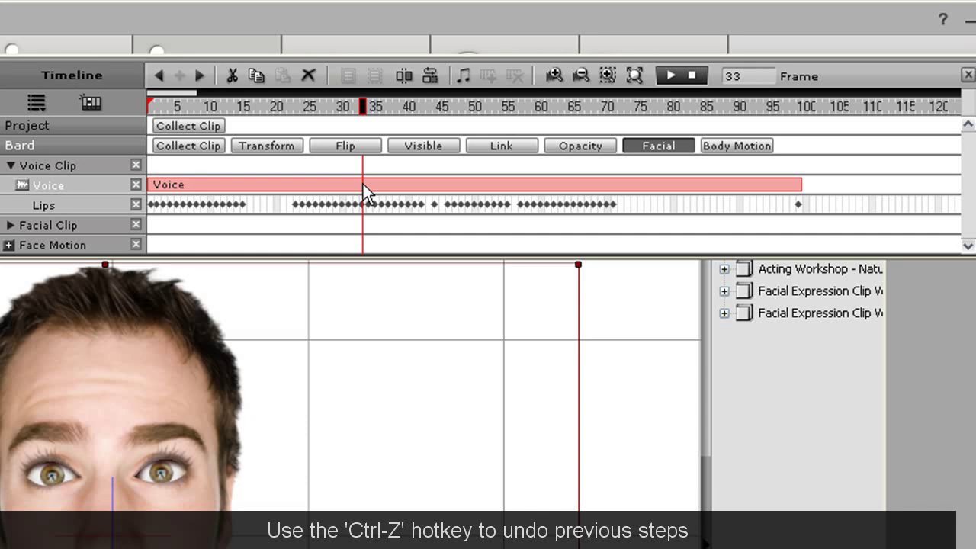
key("Delete")
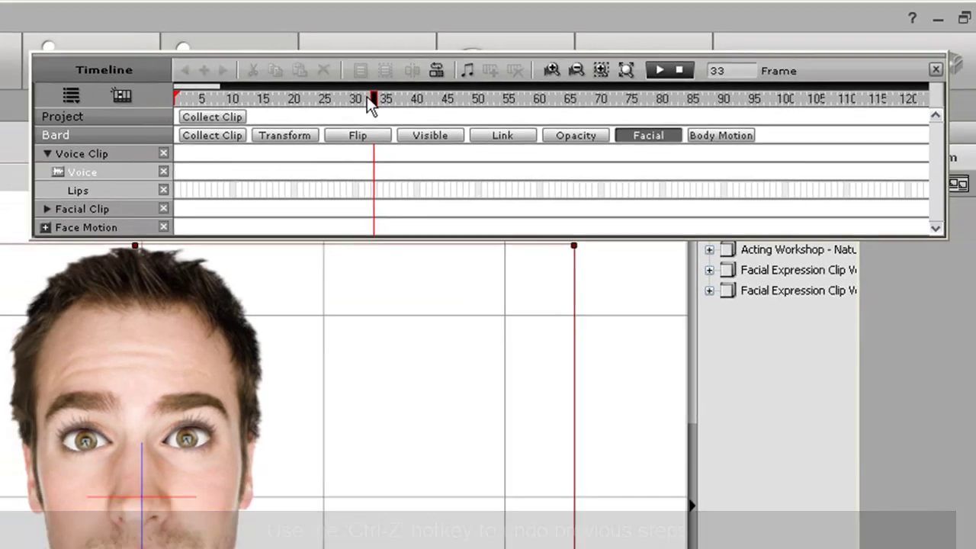
From frame 1, add a Microsoft Sam text-to-speech line 'This is my awesome voice script'
left_click_drag(362, 106, 103, 117)
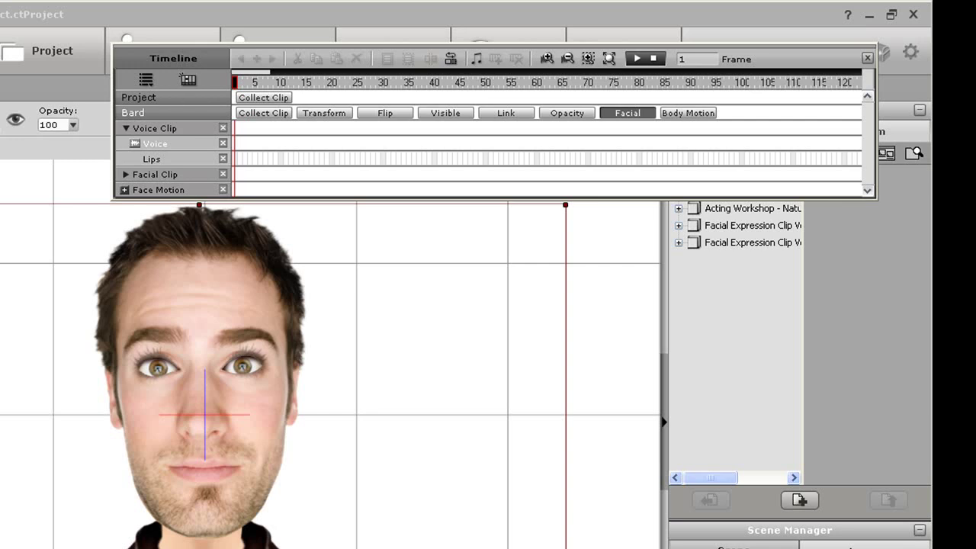
left_click_drag(325, 298, 460, 293)
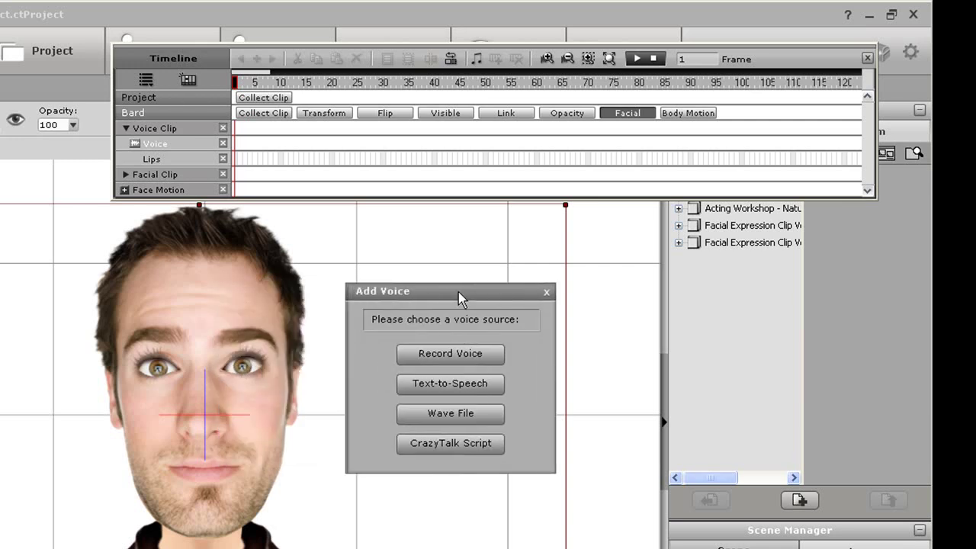
left_click(485, 382)
type("This is my awesome voice script")
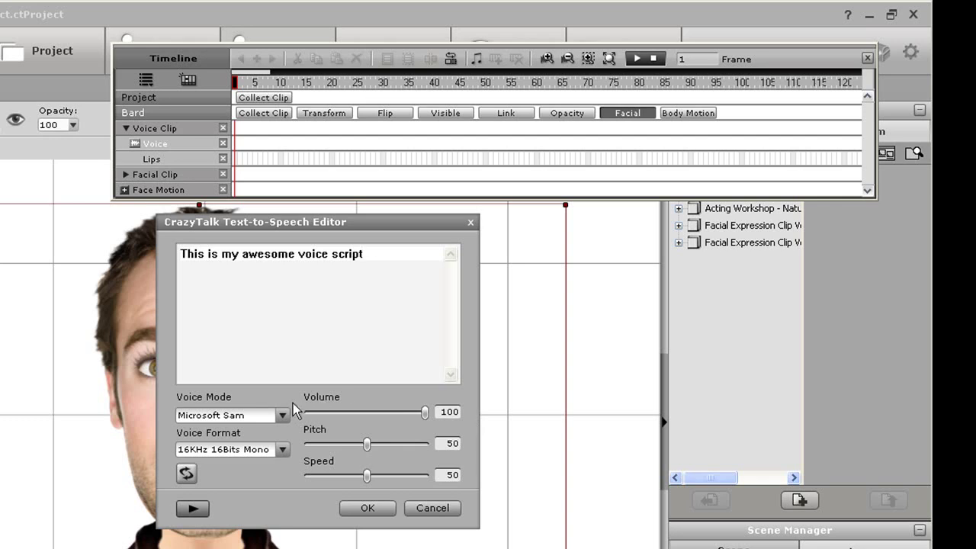
left_click(282, 415)
left_click(283, 416)
left_click(369, 511)
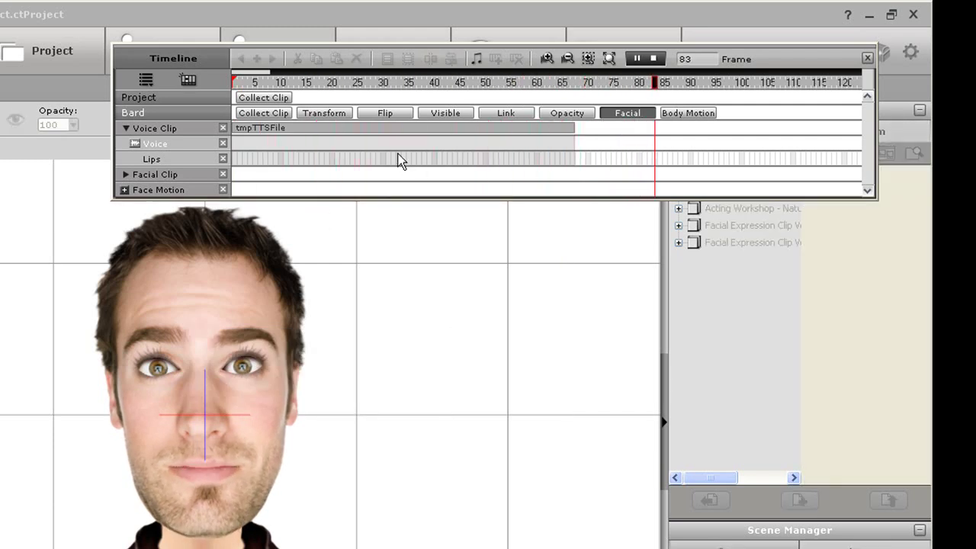
Ungroup the tmpTTSFile clip to reveal lip keys and show it as a waveform
left_click(378, 128)
right_click(378, 129)
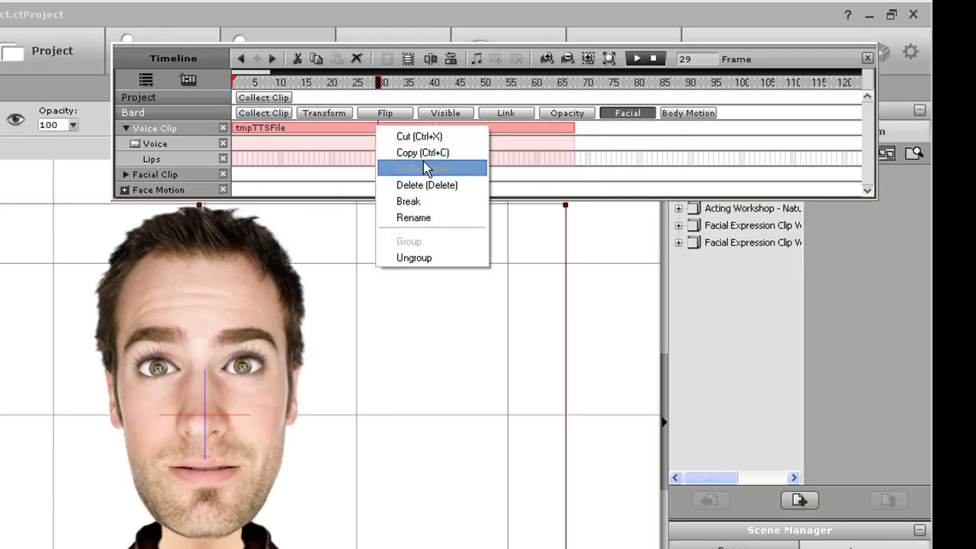
left_click(431, 260)
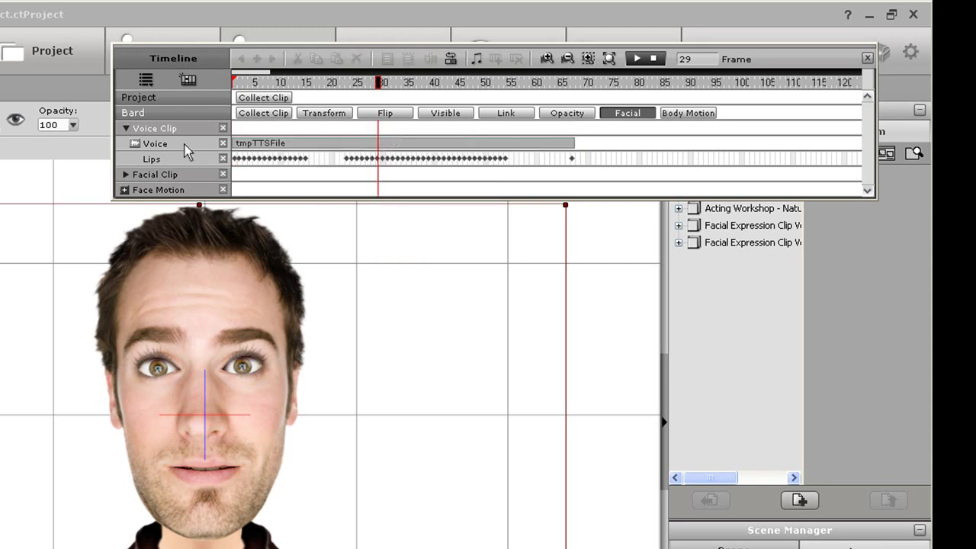
left_click(135, 145)
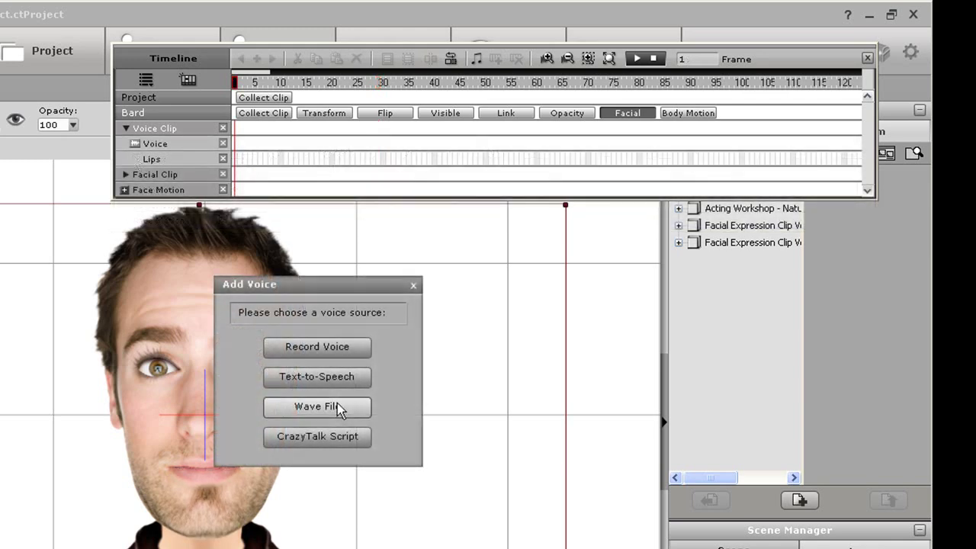
Load the 'You will learn' wave file from the Desktop as Bard's voice
left_click(337, 408)
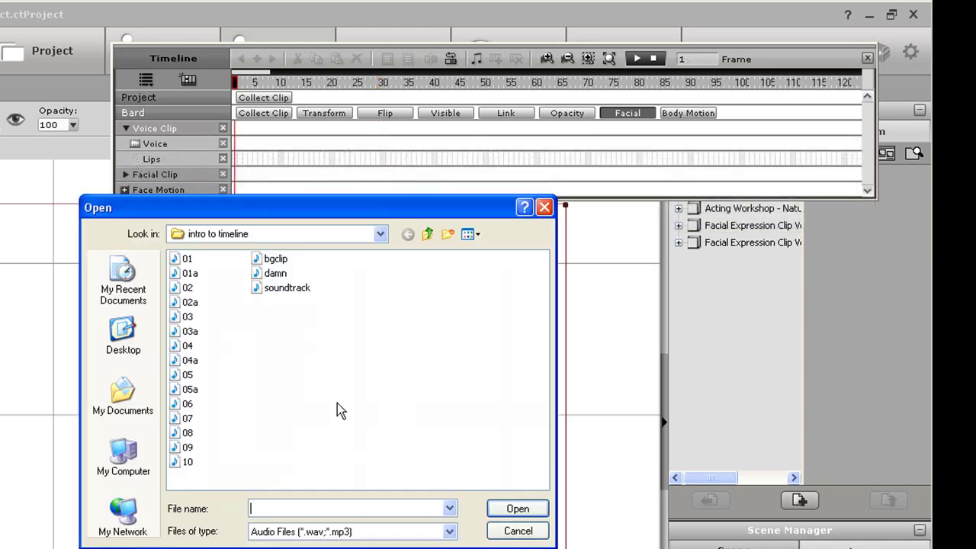
left_click(426, 239)
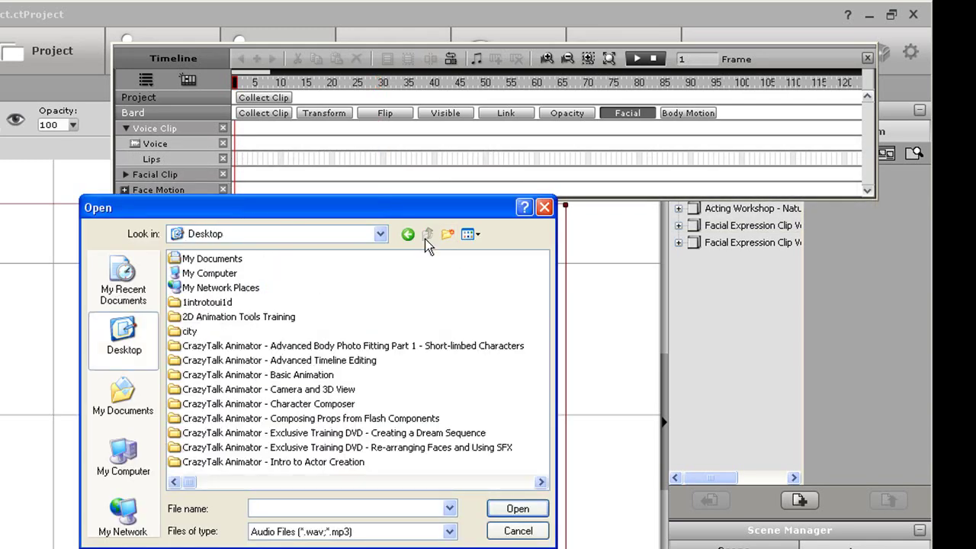
left_click_drag(185, 482, 503, 488)
left_click(196, 302)
left_click(516, 510)
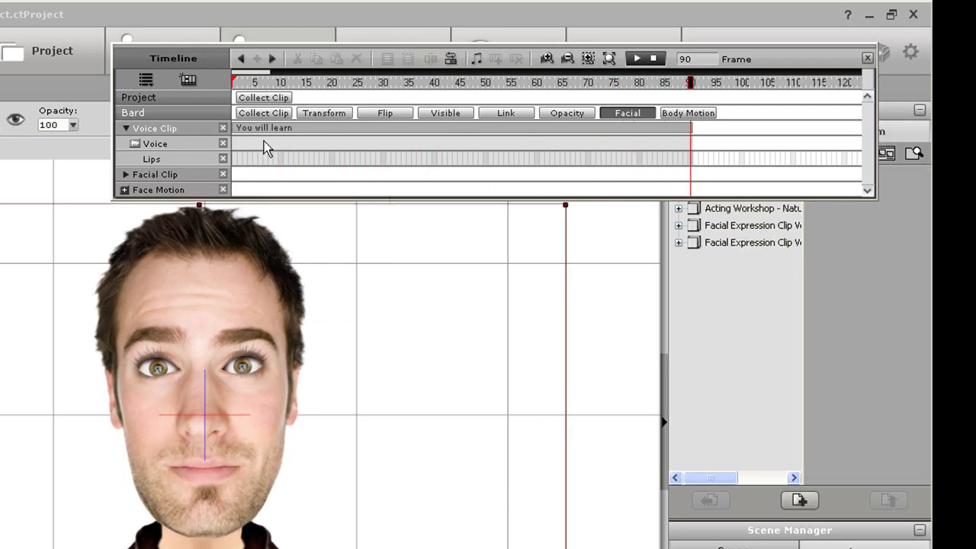
Ungroup the 'You will learn' clip, delete all its lip keys, and play back the voice alone
left_click(135, 143)
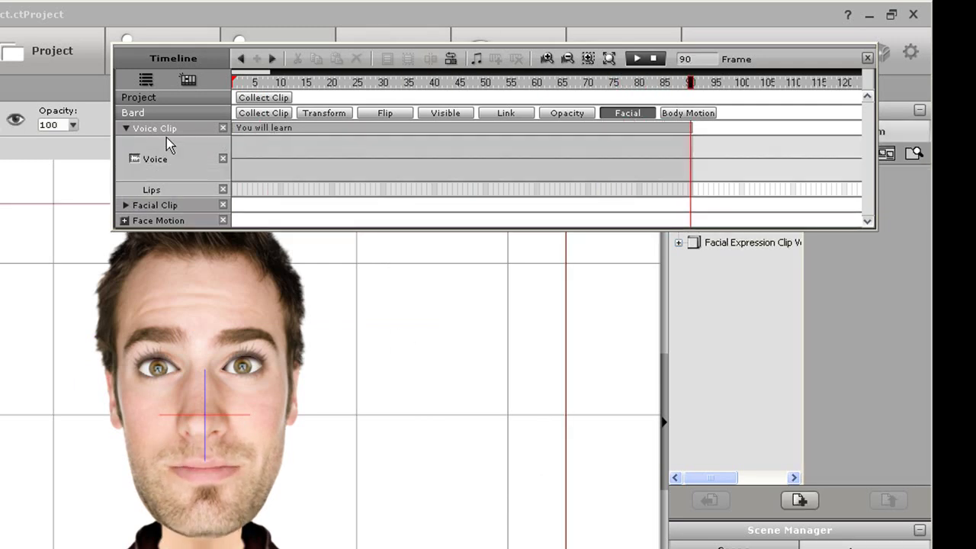
left_click(306, 127)
right_click(307, 128)
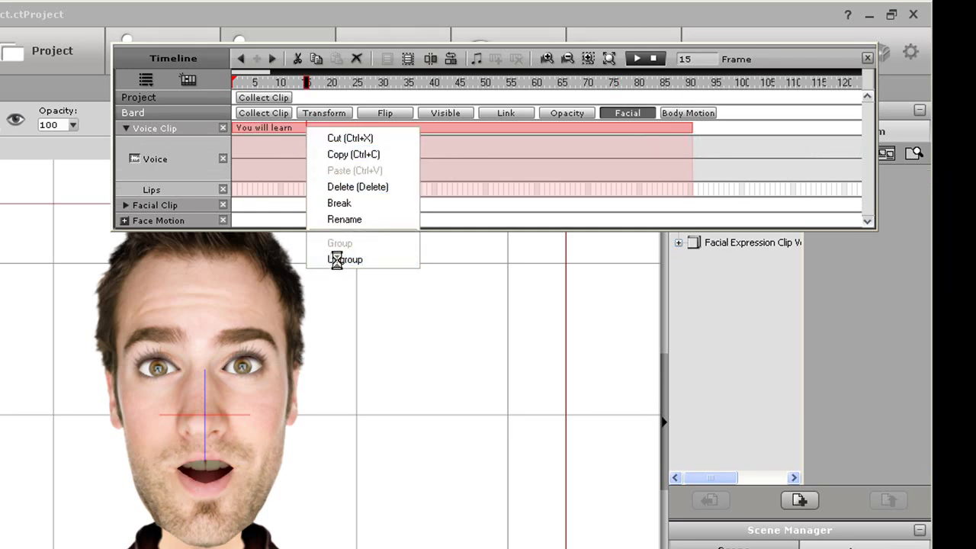
left_click(340, 253)
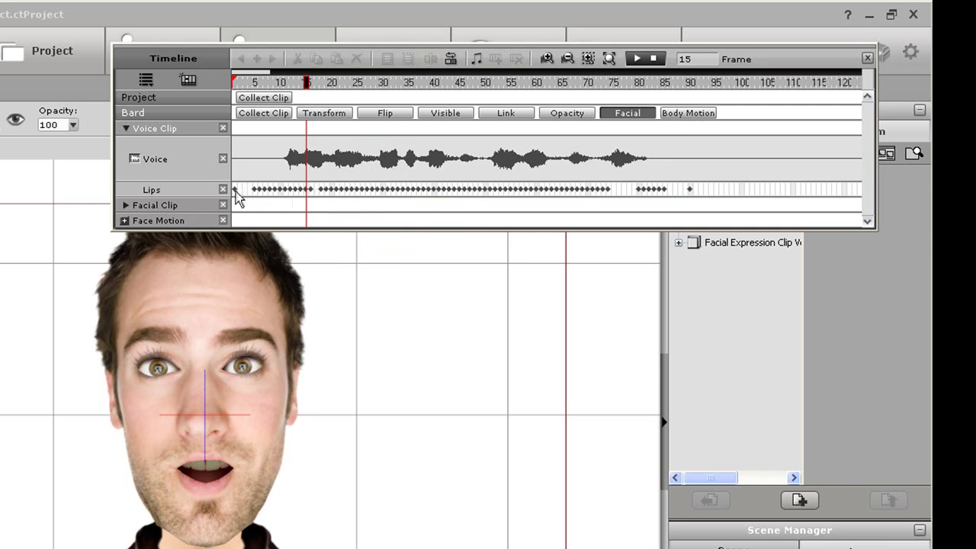
left_click_drag(245, 191, 709, 217)
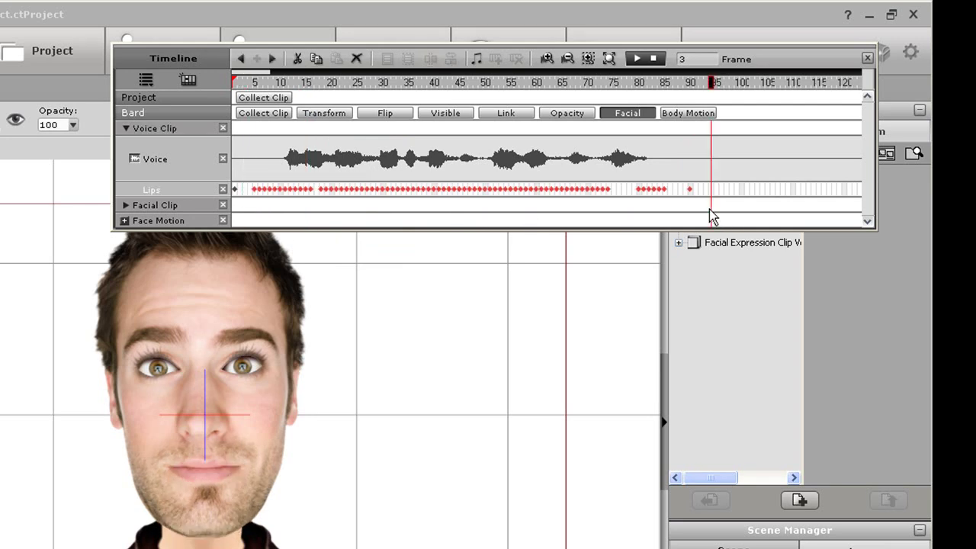
key("Delete")
key("space")
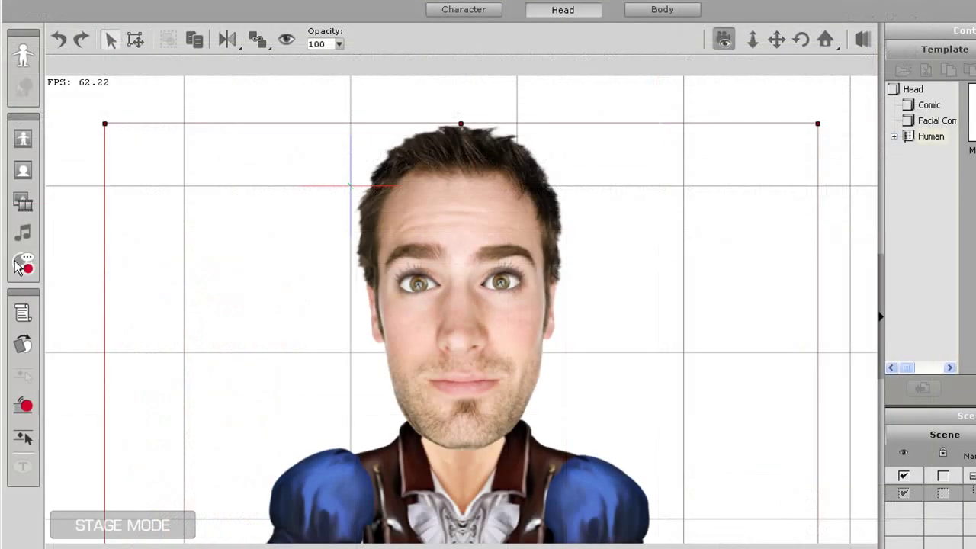
left_click(20, 267)
Apply the 'Male_Handle the truth' CrazyTalk script to Bard and view it on the timeline
left_click(578, 334)
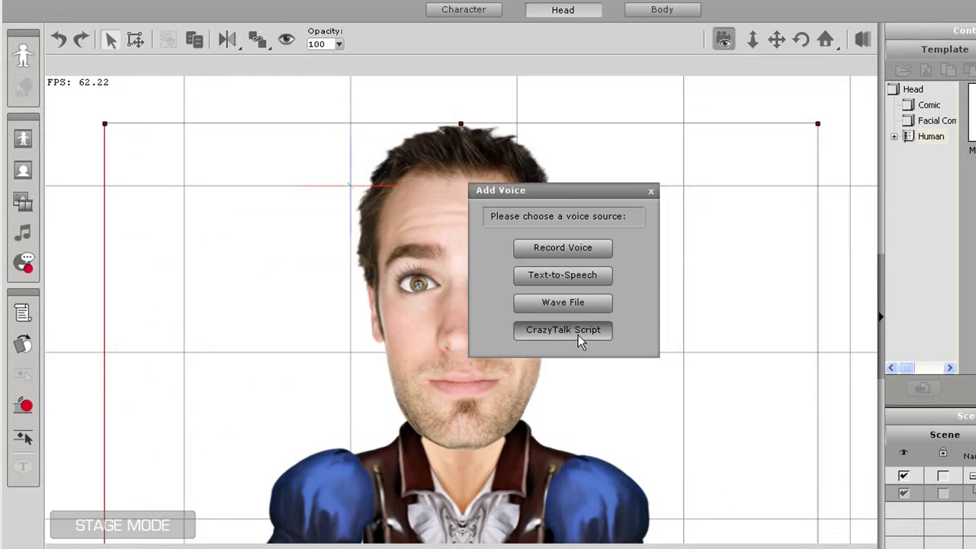
left_click(668, 214)
left_click(731, 400)
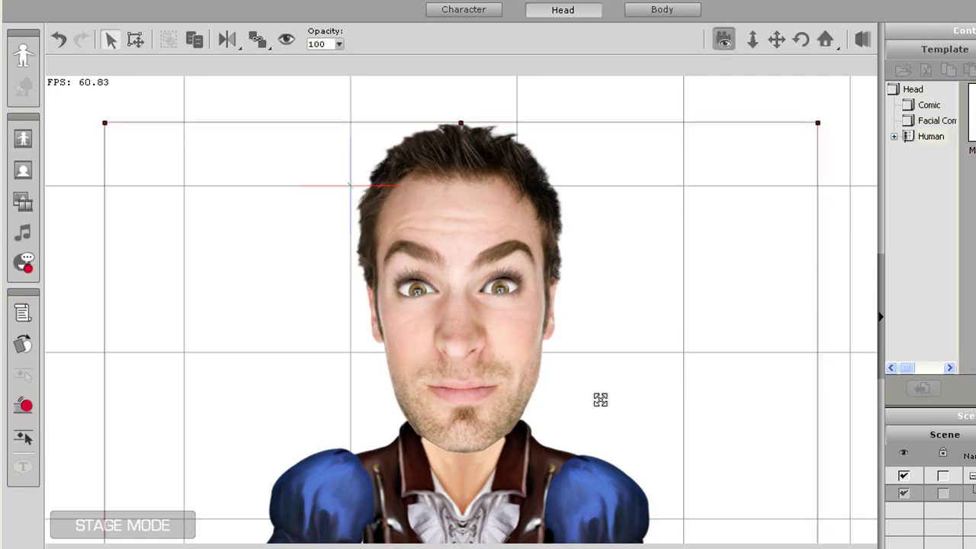
key("F3")
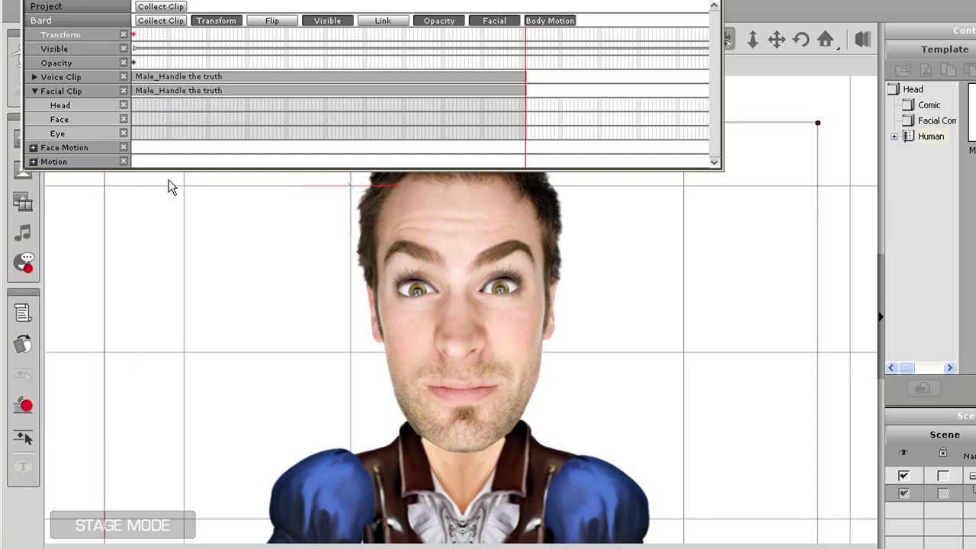
Ungroup the 'Male_Handle the truth' facial clip and open the Face Key Editor at the open-mouth frame
left_click_drag(526, 2, 134, 4)
left_click(235, 97)
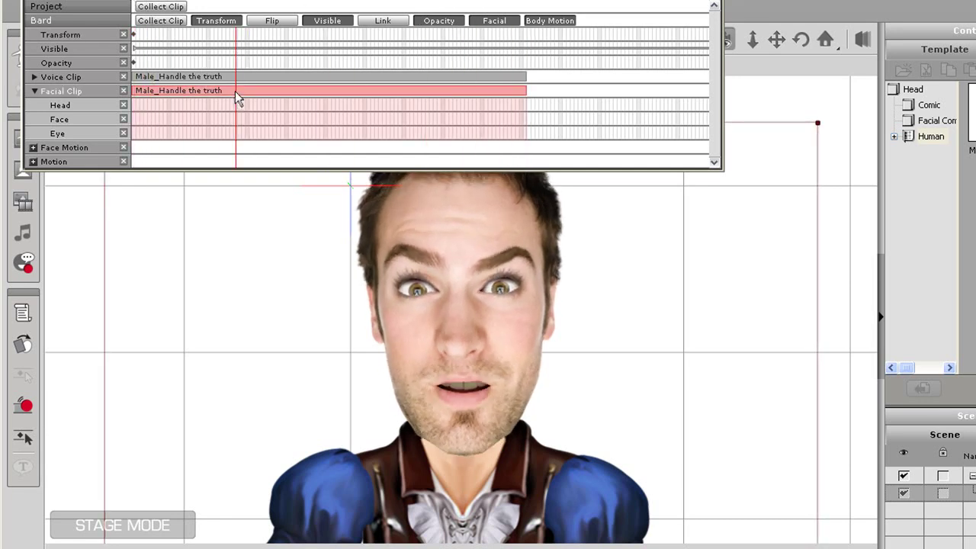
right_click(236, 97)
left_click(276, 213)
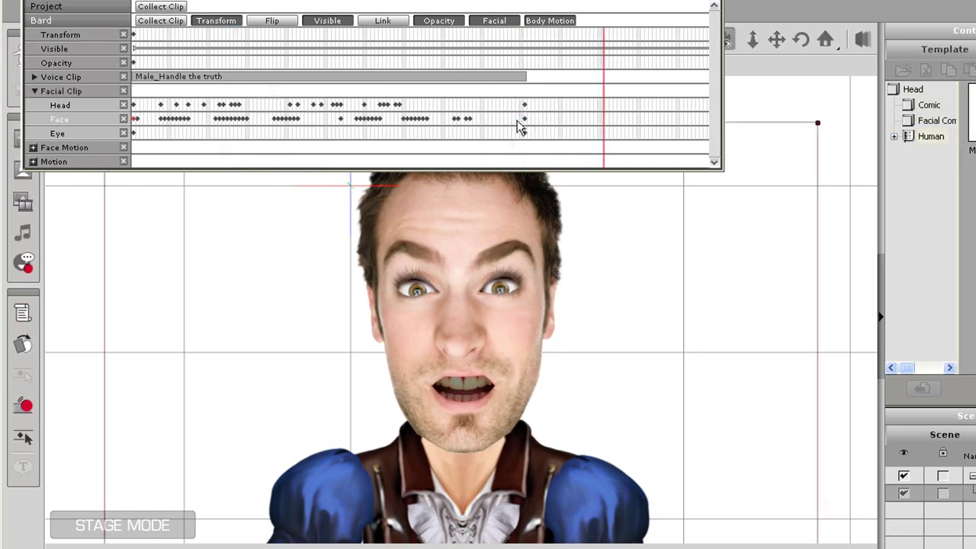
left_click(457, 125)
left_click(526, 120)
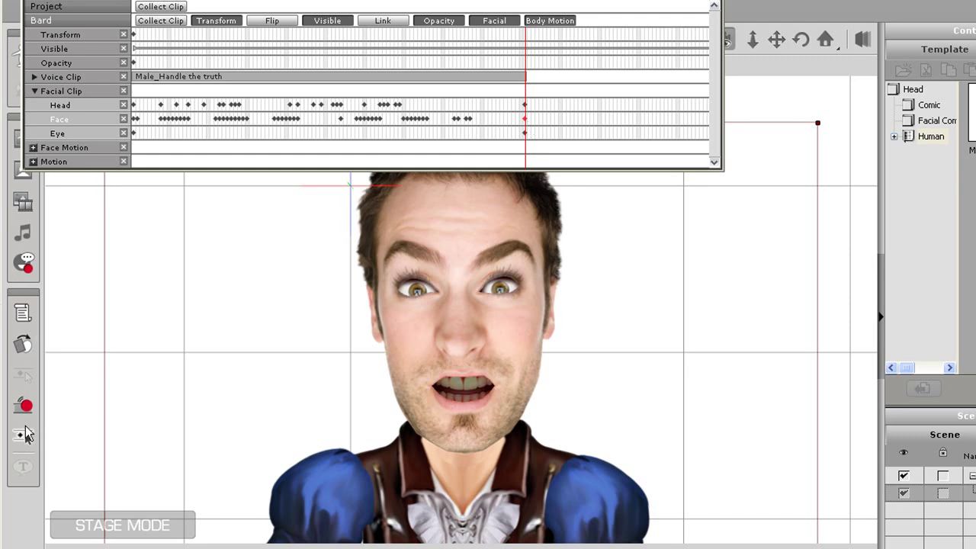
left_click(23, 441)
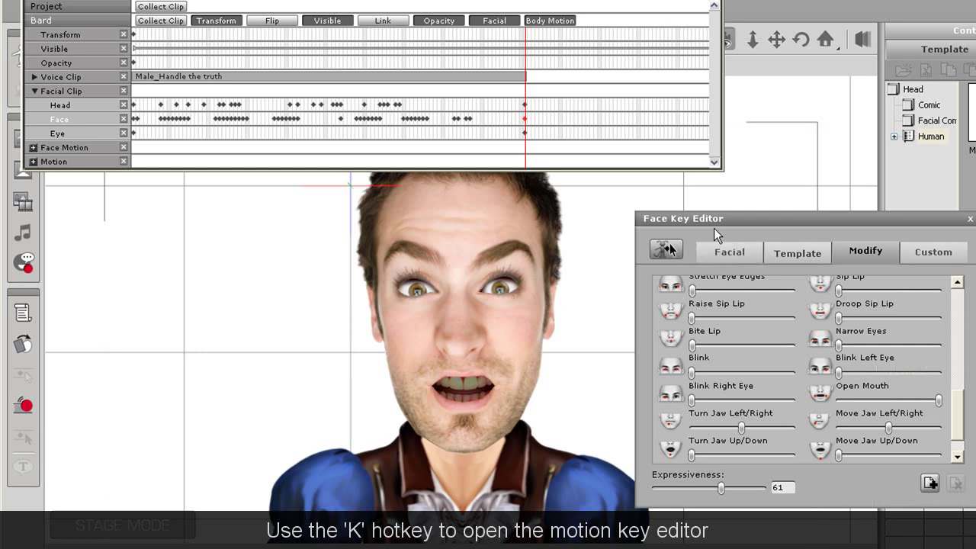
Adjust the Open Mouth slider on the face key, then play back the Face track keys
left_click_drag(943, 410, 824, 412)
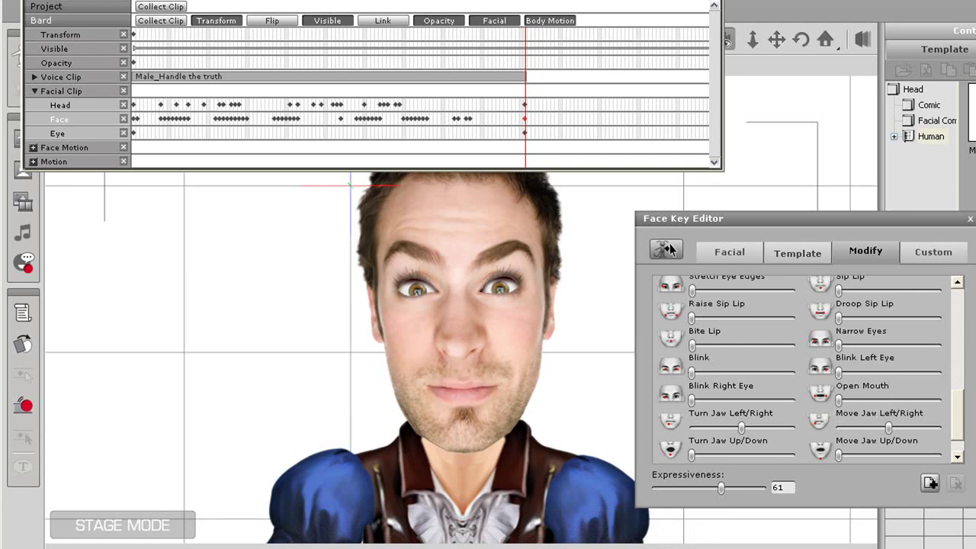
left_click(413, 120)
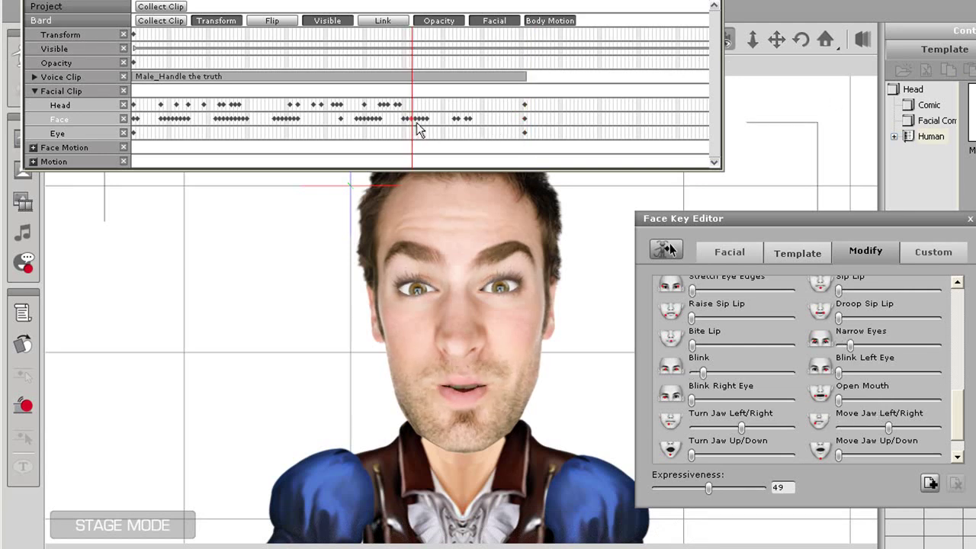
key("space")
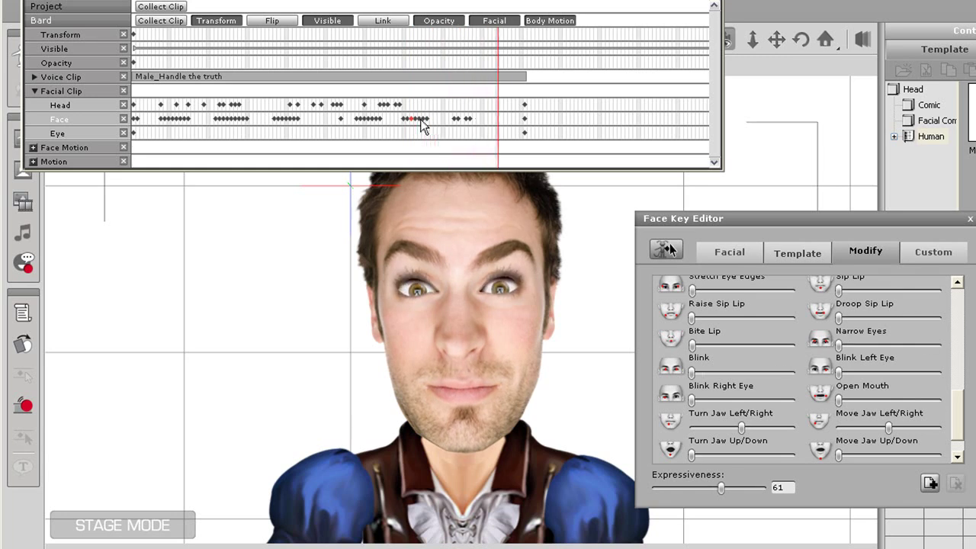
left_click(355, 119)
key("space")
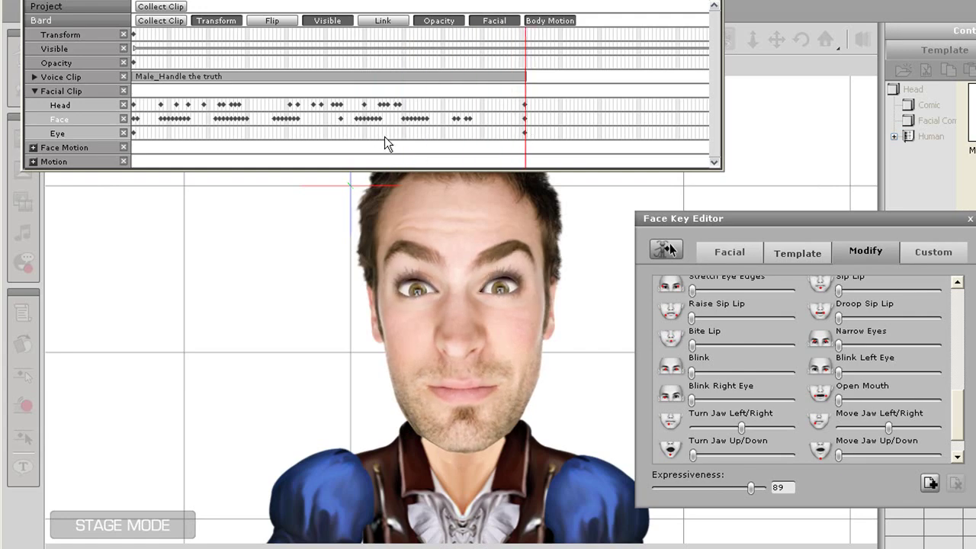
left_click(526, 122)
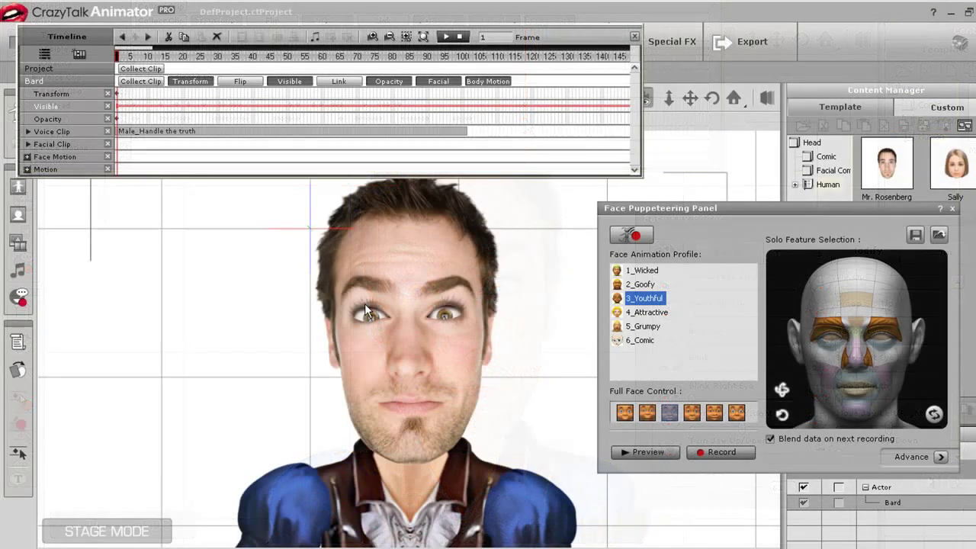
Preview full-face puppeteering presets and settle on the third preset
left_click(646, 413)
key("space")
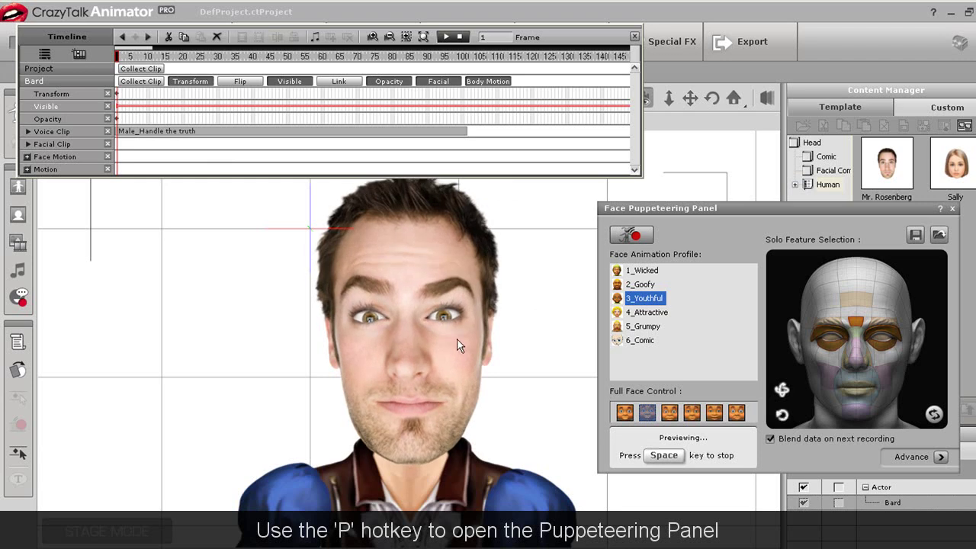
key("space")
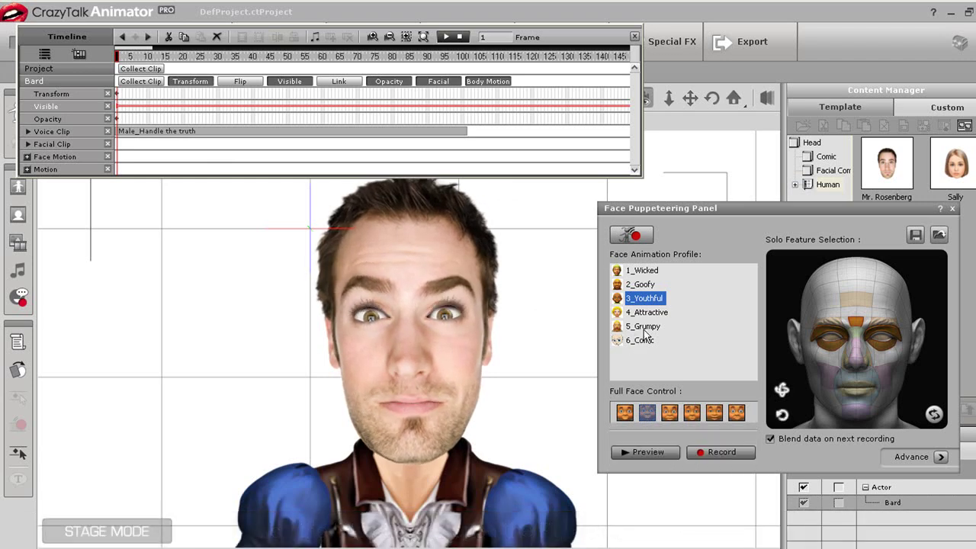
left_click(669, 413)
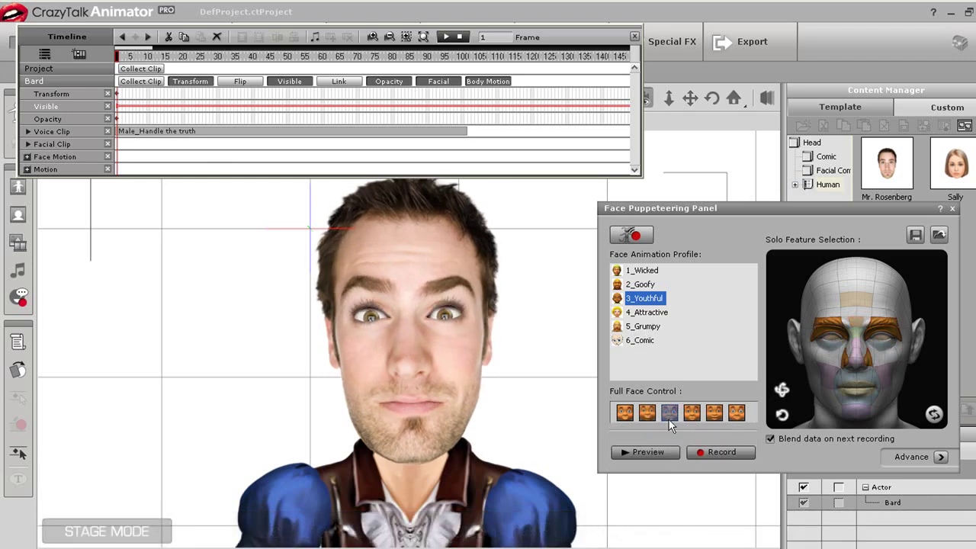
left_click(660, 453)
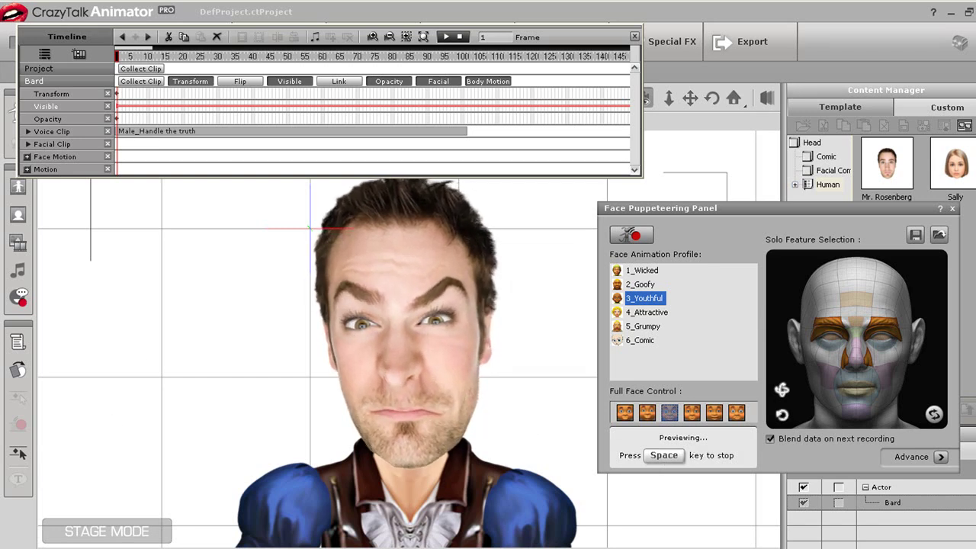
key("space")
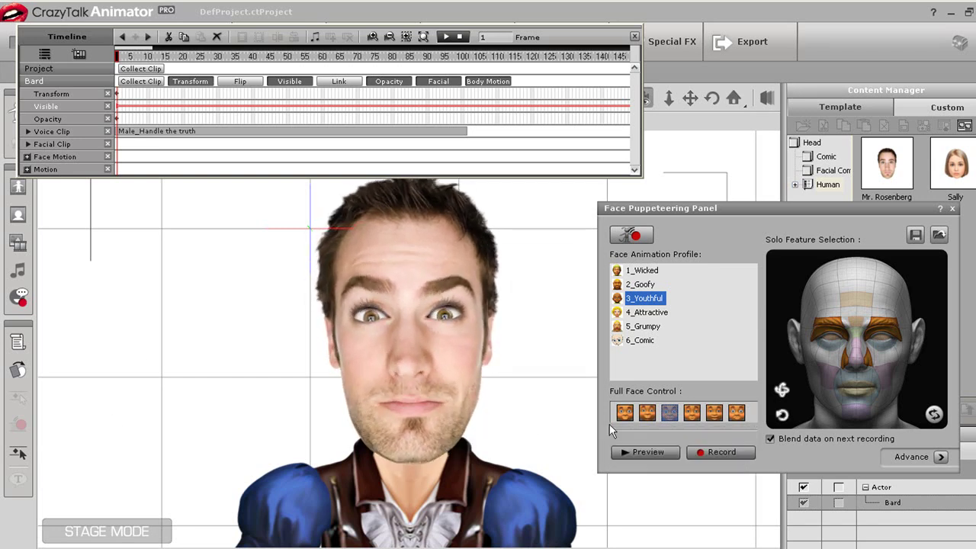
Record a puppeteered Puppet Clip for Bard, play it back, and scrub to around frame 40
left_click(728, 453)
key("space")
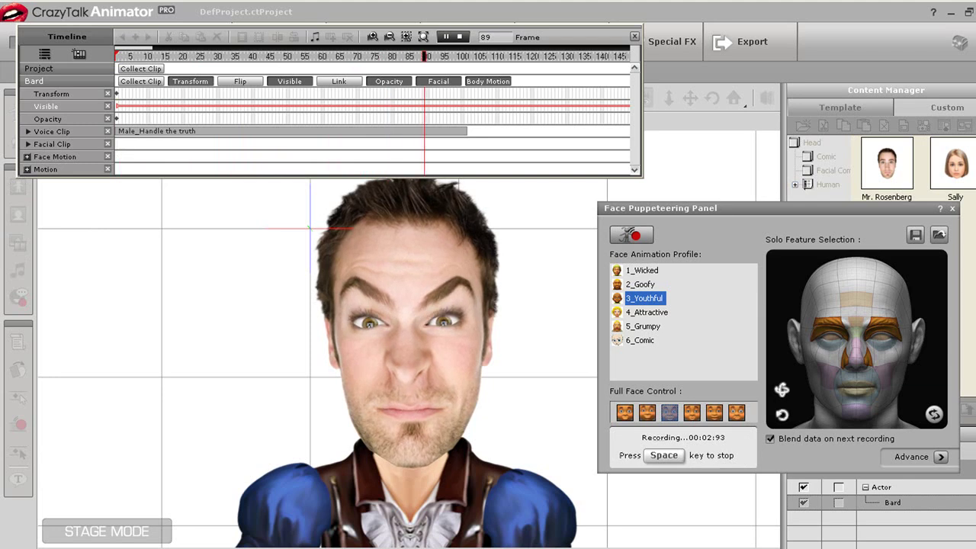
key("space")
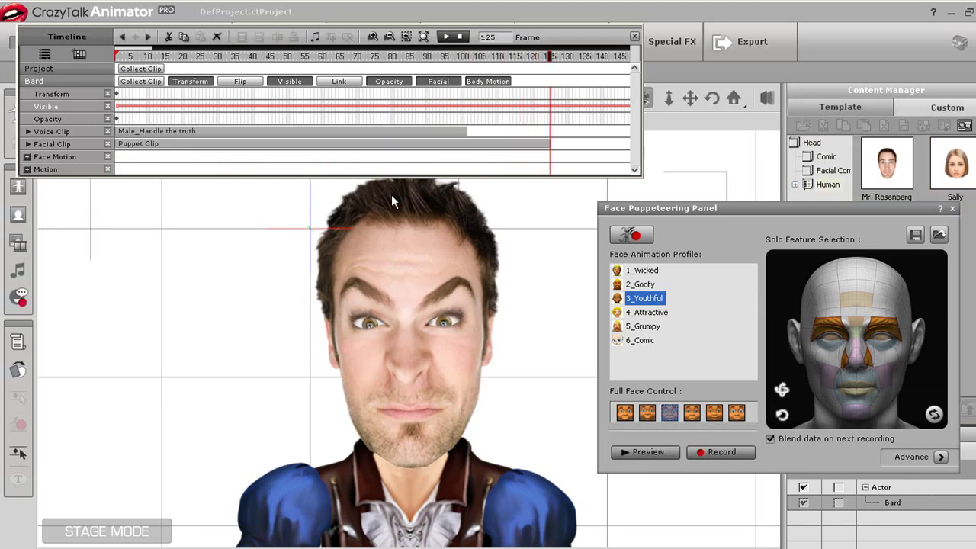
left_click(120, 145)
key("space")
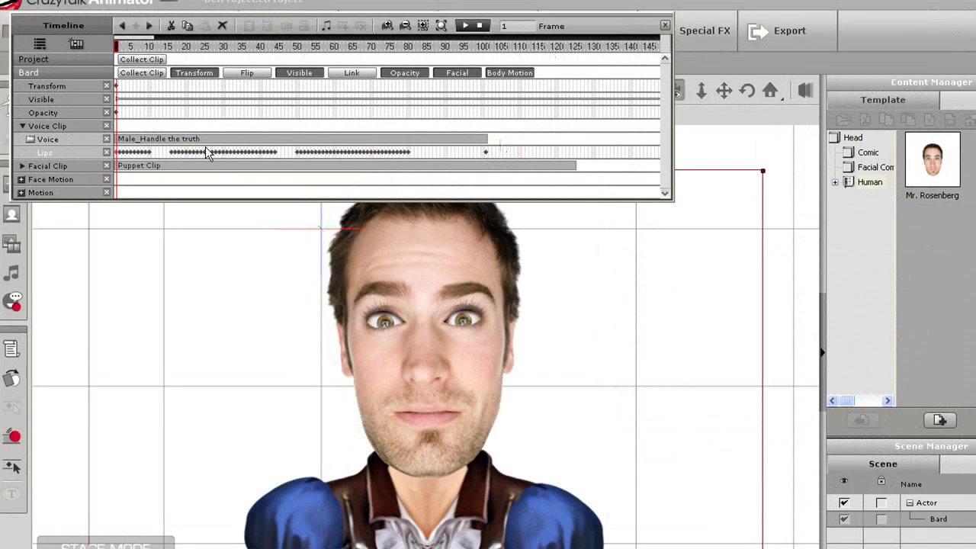
left_click(187, 150)
left_click_drag(186, 150, 332, 157)
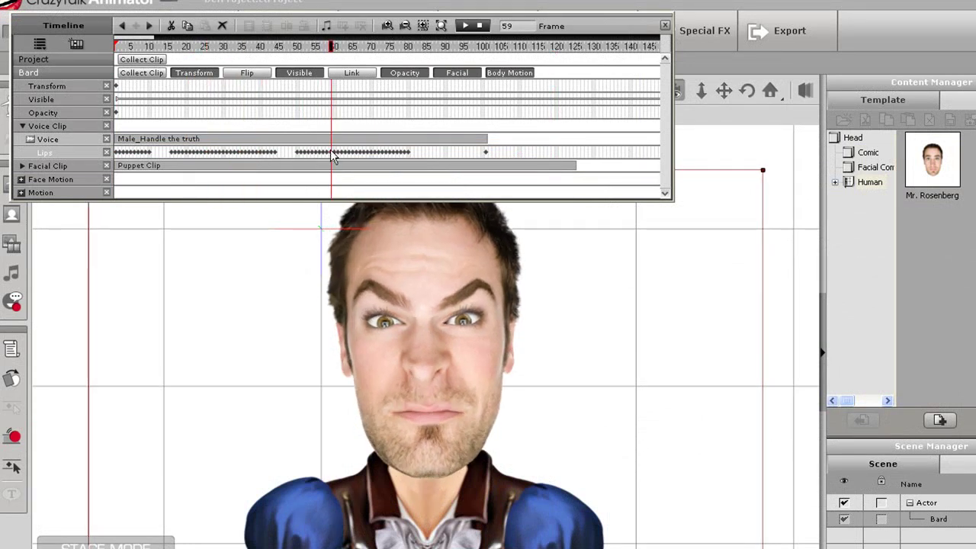
Try F_V, R, K_G, N_NG, Th and W_OO on Bard's frame-59 lip key, leaving it at (None)
double_click(333, 152)
left_click(630, 339)
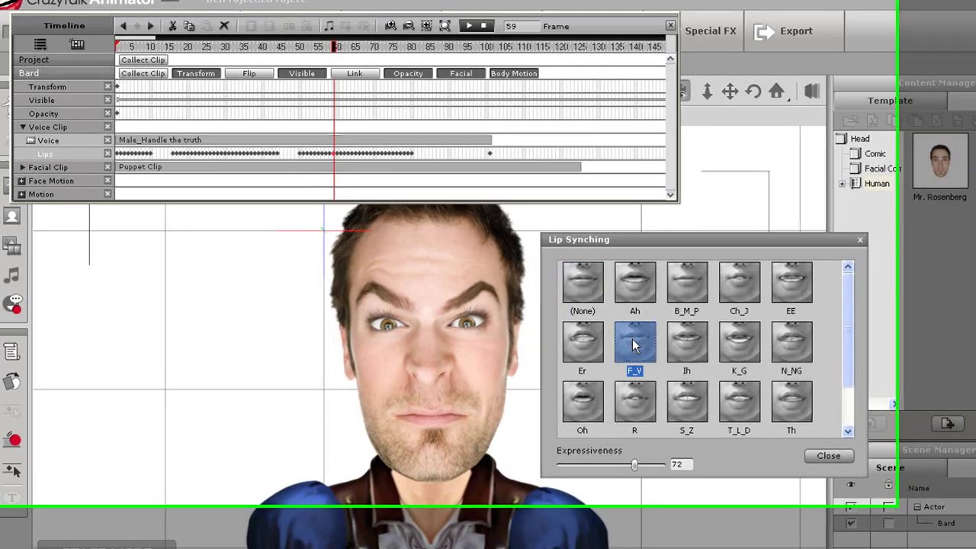
left_click(694, 442)
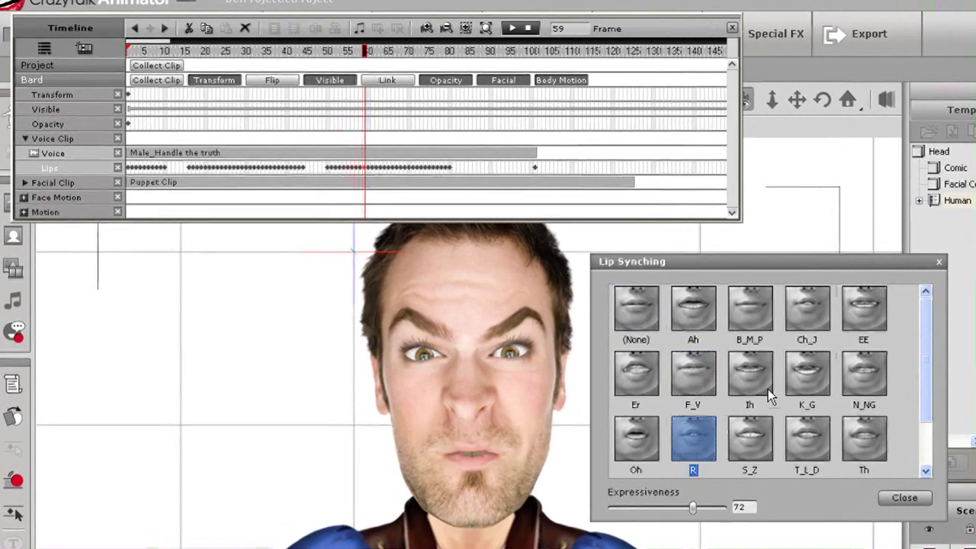
left_click(822, 368)
left_click(882, 370)
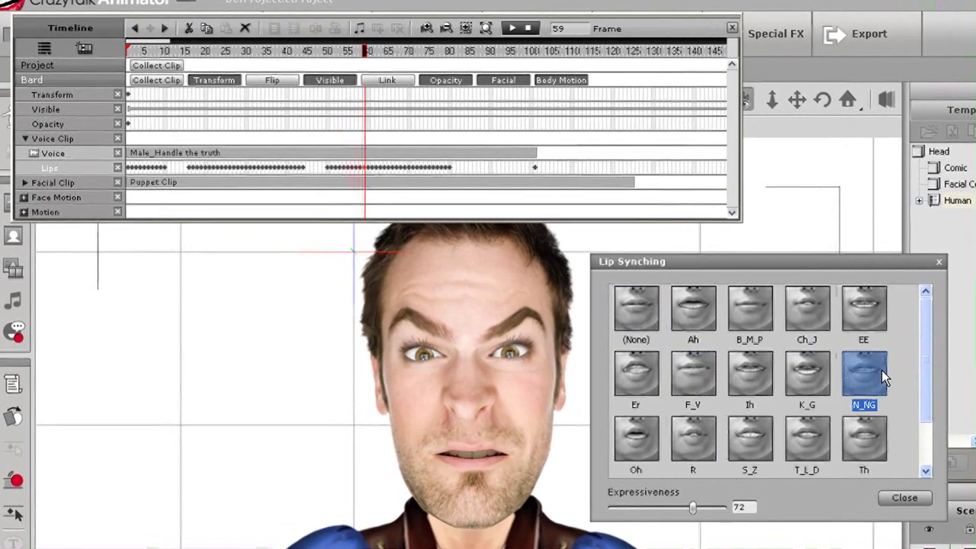
left_click(874, 447)
left_click_drag(925, 389, 925, 415)
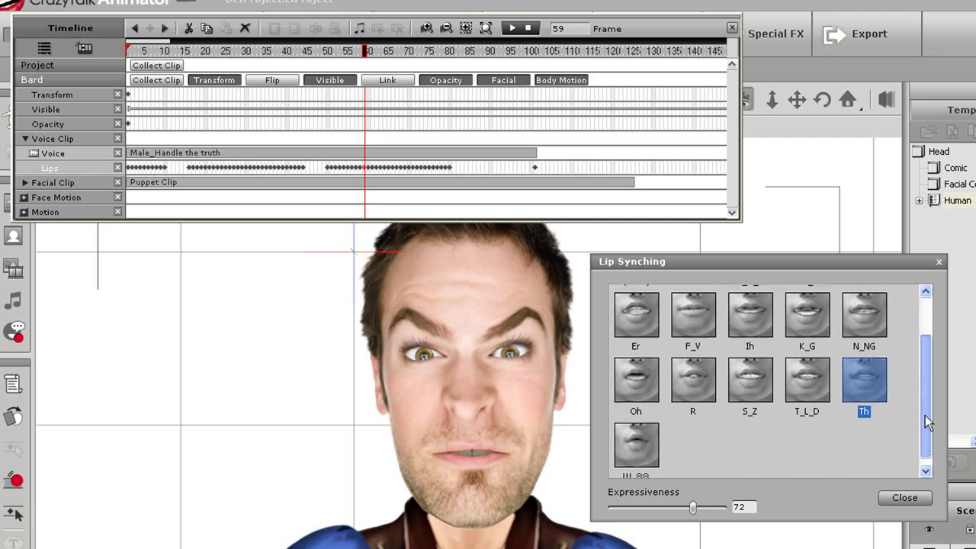
left_click(648, 435)
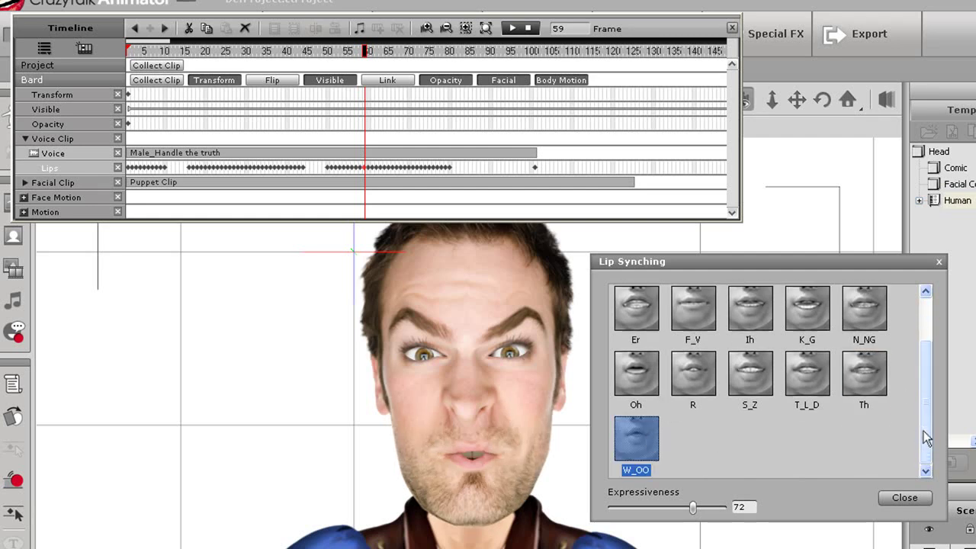
left_click_drag(924, 431, 753, 335)
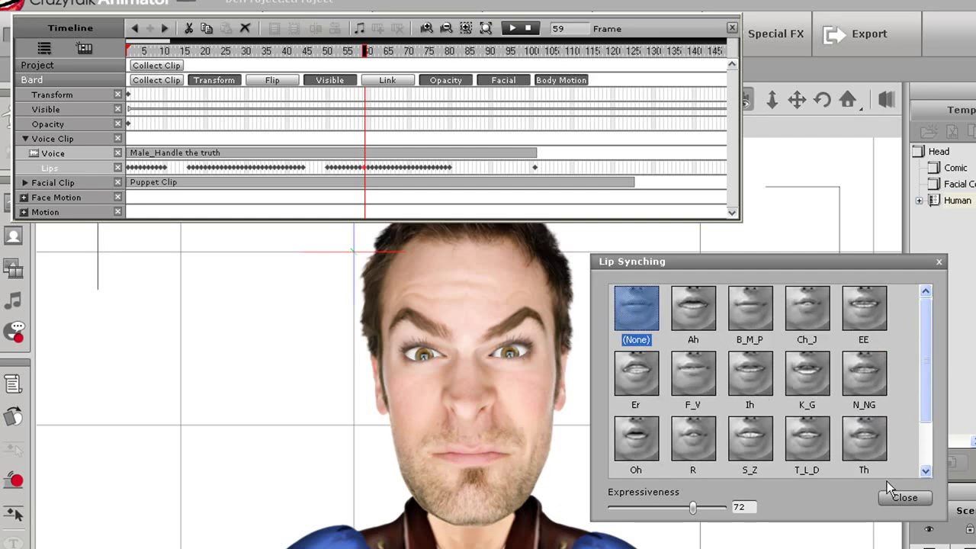
left_click(894, 499)
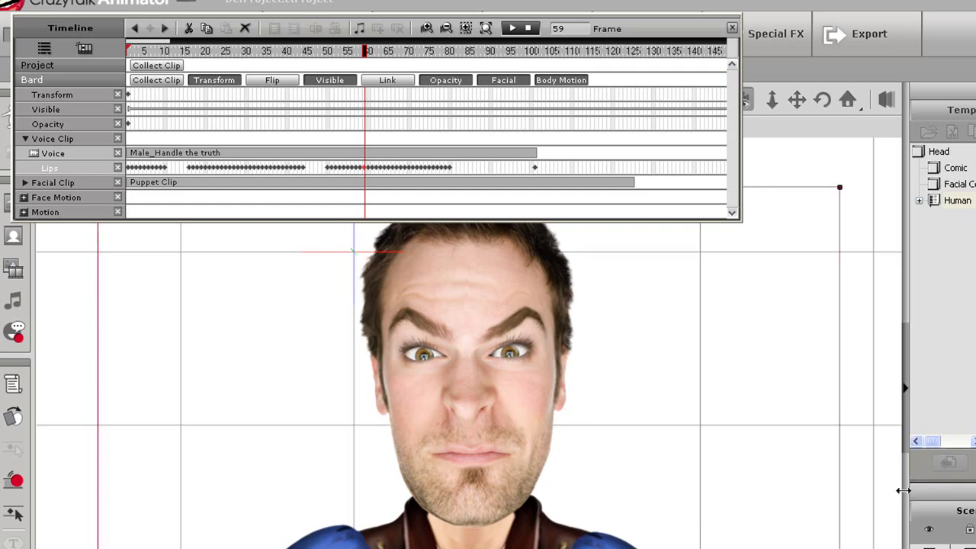